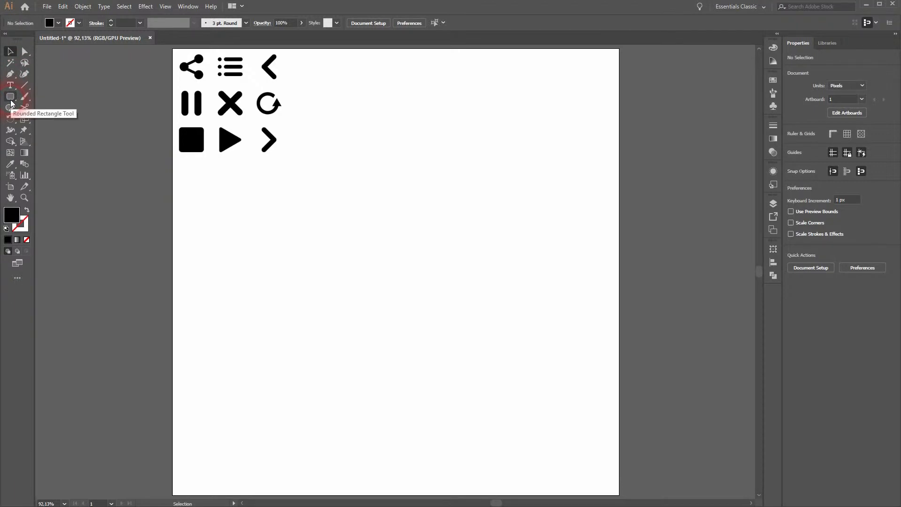
Build a pause icon from two vertical rounded bars of about 29 by 148 px and place it beside the reference icons.
left_click_drag(219, 205, 267, 261)
left_click(254, 316)
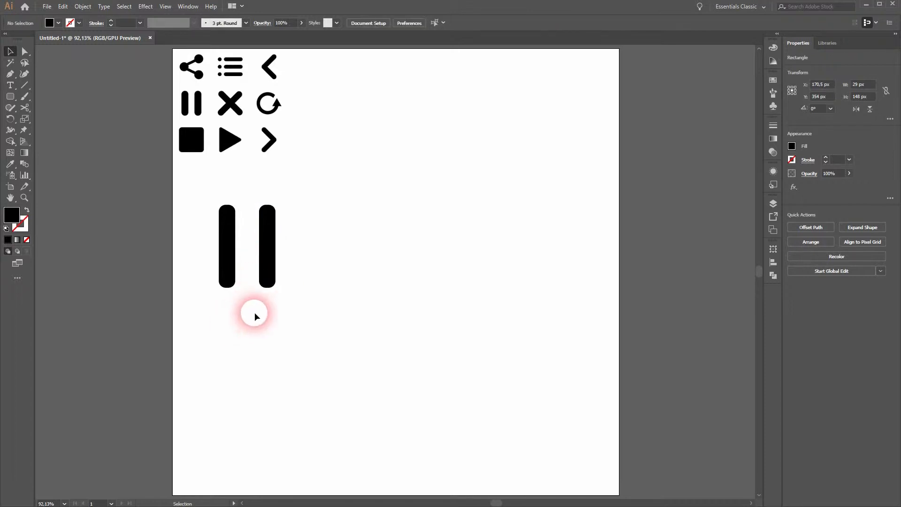
left_click_drag(195, 313, 390, 98)
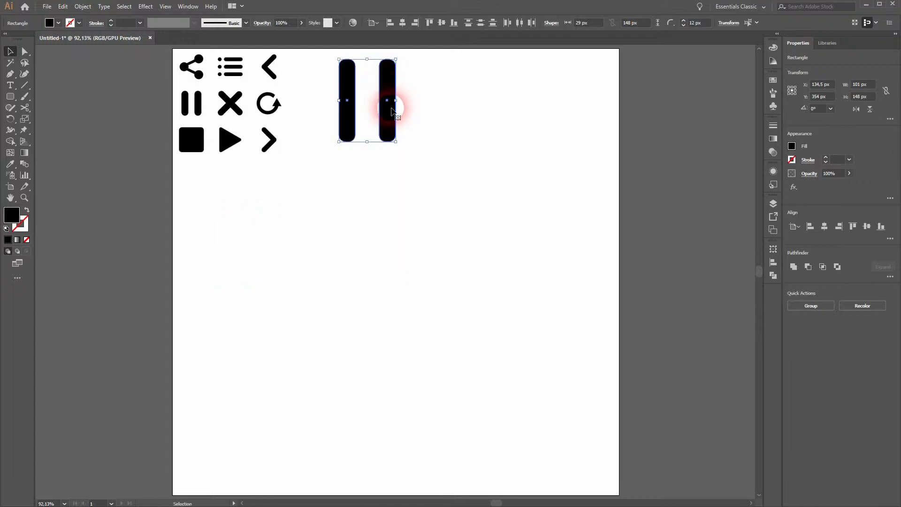
Copy the pause bars below the icons and rotate them into a diagonal X with both bars crossing at their centres.
left_click_drag(350, 125, 205, 294)
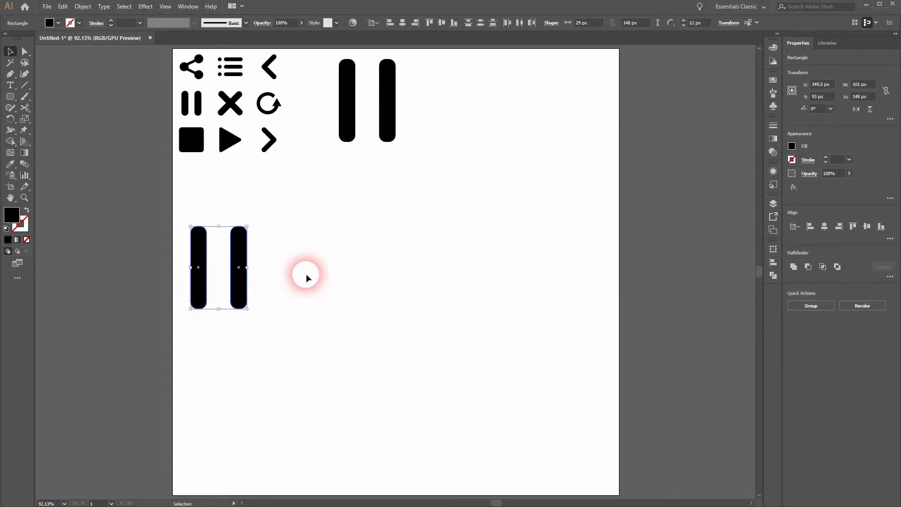
left_click(312, 272)
left_click(238, 284)
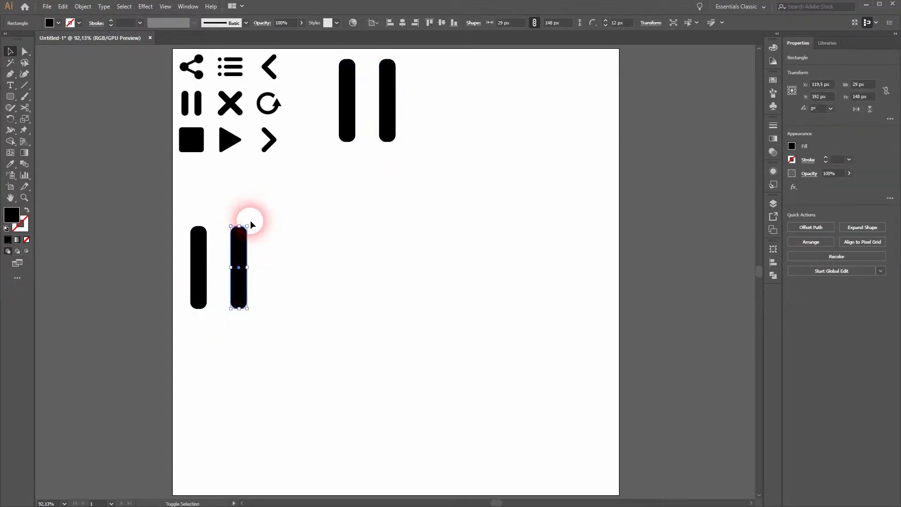
left_click_drag(248, 221, 150, 246)
left_click_drag(253, 268, 222, 269)
left_click_drag(165, 225, 221, 282)
left_click_drag(193, 252, 277, 194)
Move the X icon beside the pause icon and enlarge it to about 144 px wide.
left_click_drag(262, 252, 456, 113)
left_click(489, 74)
left_click_drag(413, 156, 522, 68)
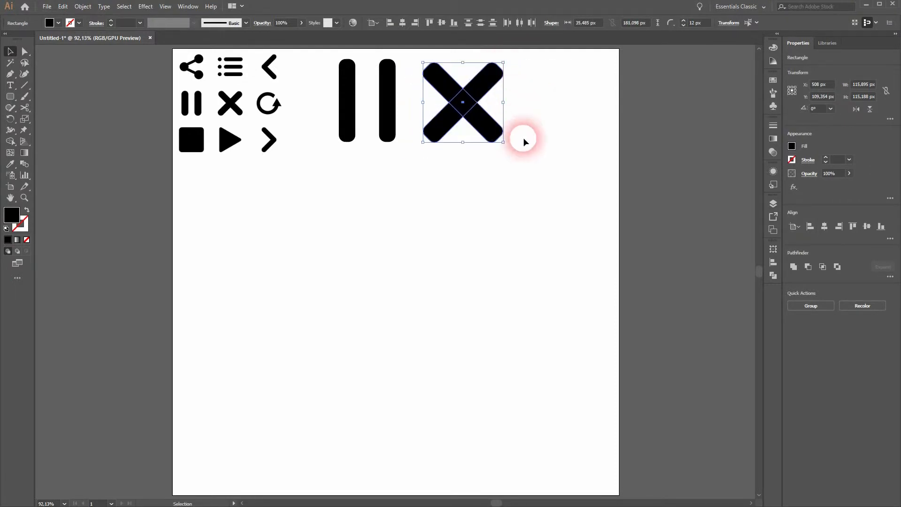
Copy the X icon below and cover the copy's left half with a plain rectangle of about 134 by 160 px.
left_click_drag(467, 122, 281, 282)
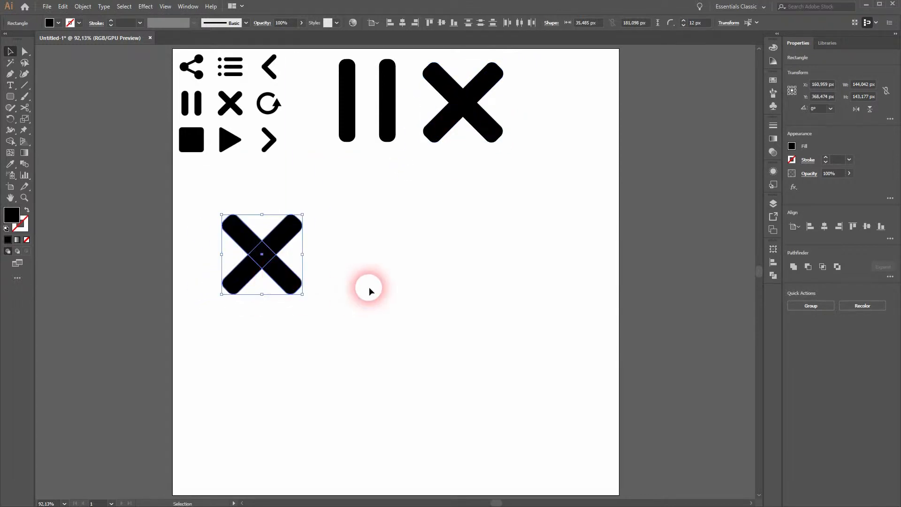
left_click(369, 291)
left_click(11, 97)
left_click(50, 97)
mouse_move(261, 212)
left_mouse_down()
mouse_move(203, 311)
mouse_move(193, 318)
mouse_move(188, 300)
left_mouse_up()
left_click(10, 51)
left_click_drag(167, 354, 382, 223)
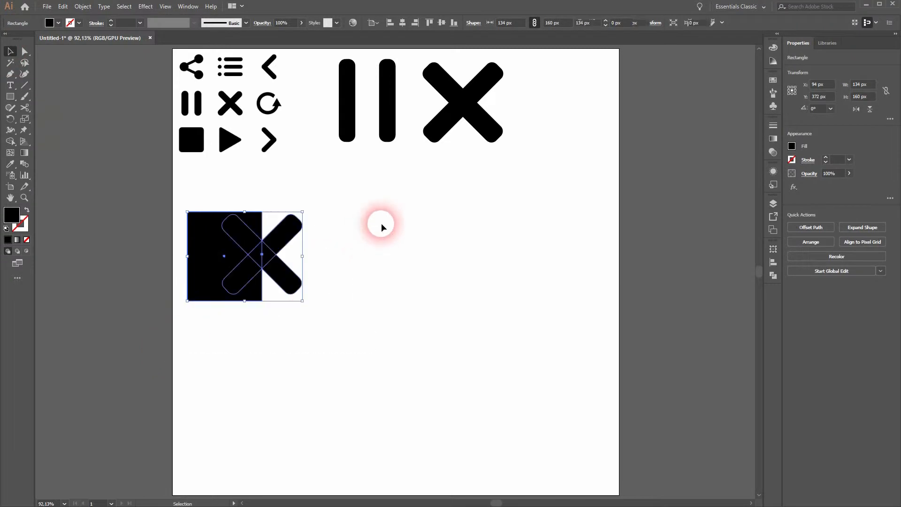
Use Shape Builder to cut away the covered left half of the X and merge the remaining pieces into a left-pointing arrow.
left_click(23, 85)
left_click_drag(11, 142, 65, 141)
left_click_drag(245, 187, 254, 294)
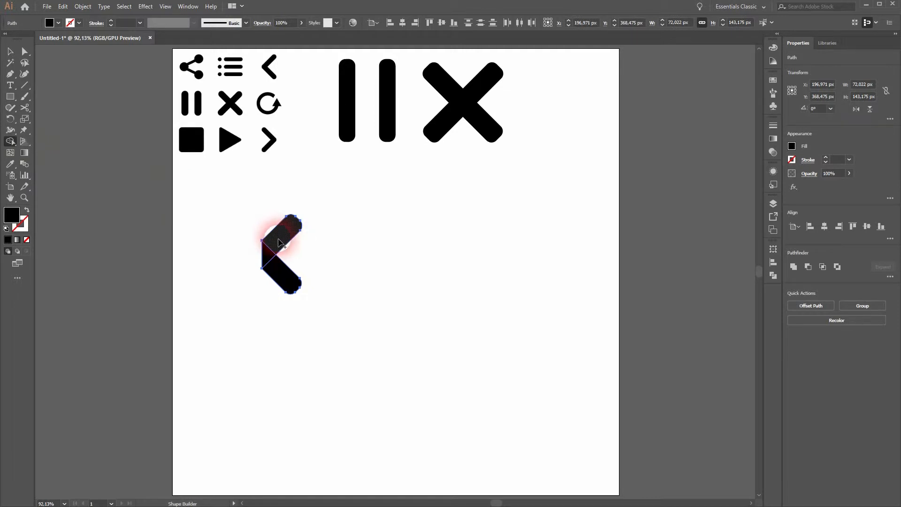
mouse_move(280, 242)
left_mouse_down()
mouse_move(262, 245)
mouse_move(272, 277)
left_mouse_up()
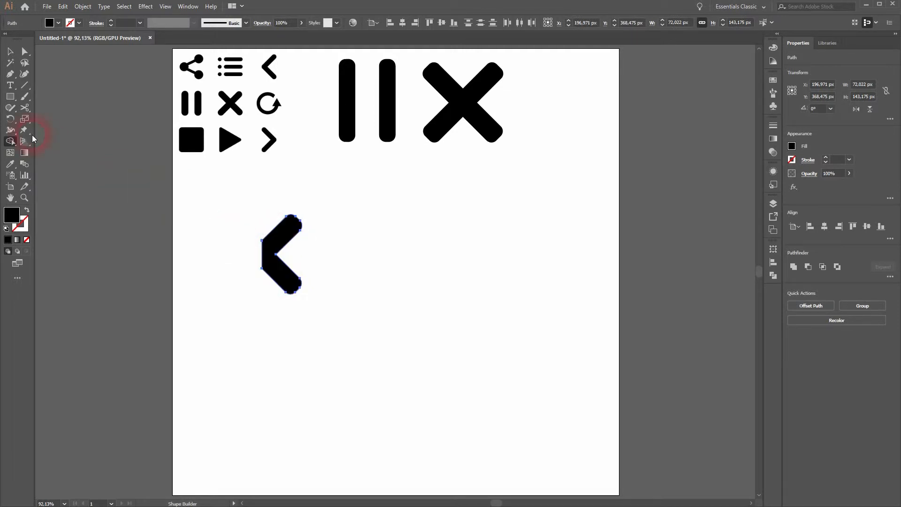
Delete the blunt-cornered arrow made from the X copy.
left_click(10, 53)
left_click(284, 334)
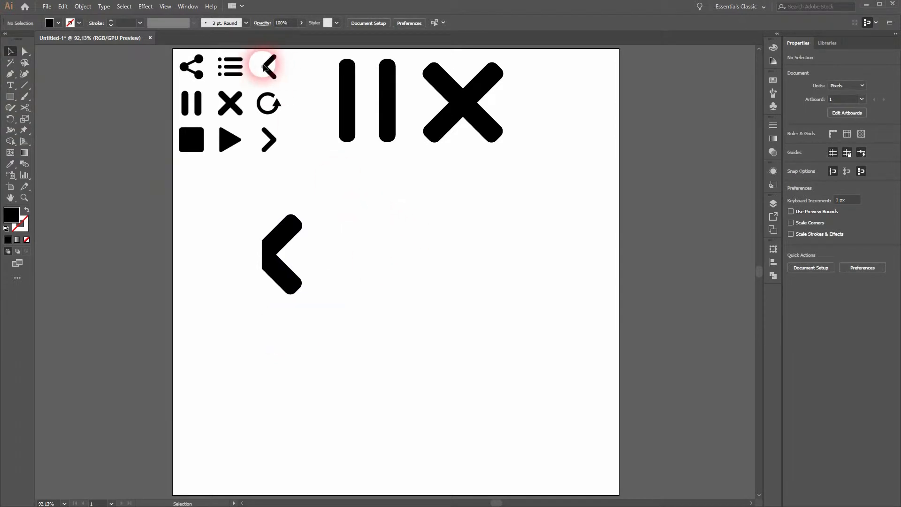
left_click(262, 261)
key("Delete")
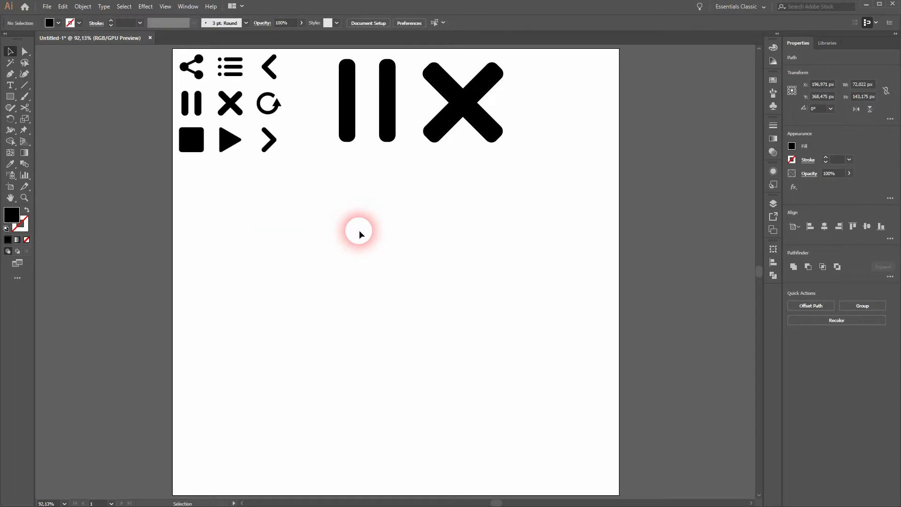
Copy a pause bar below, join a second copy to its lower end at a right angle, and rotate the pair 45° into a left-pointing chevron.
left_click_drag(345, 100, 264, 277)
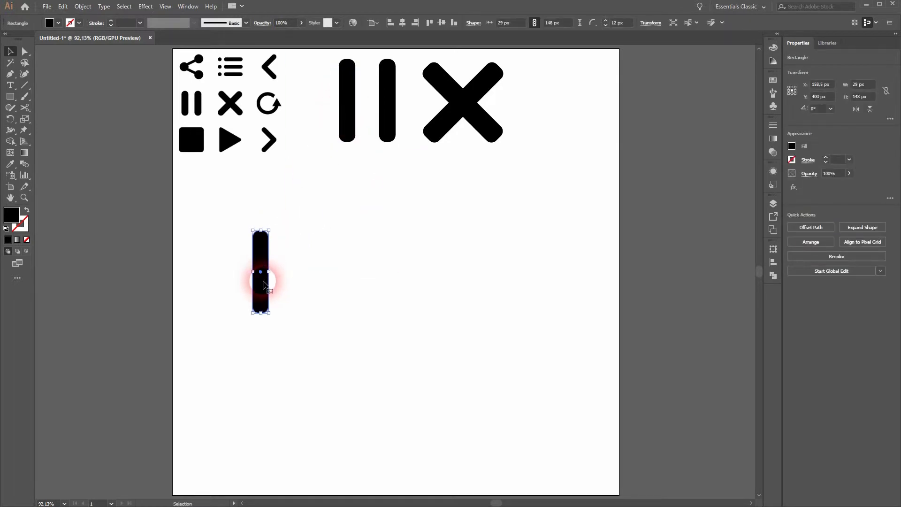
left_click_drag(262, 287, 319, 279)
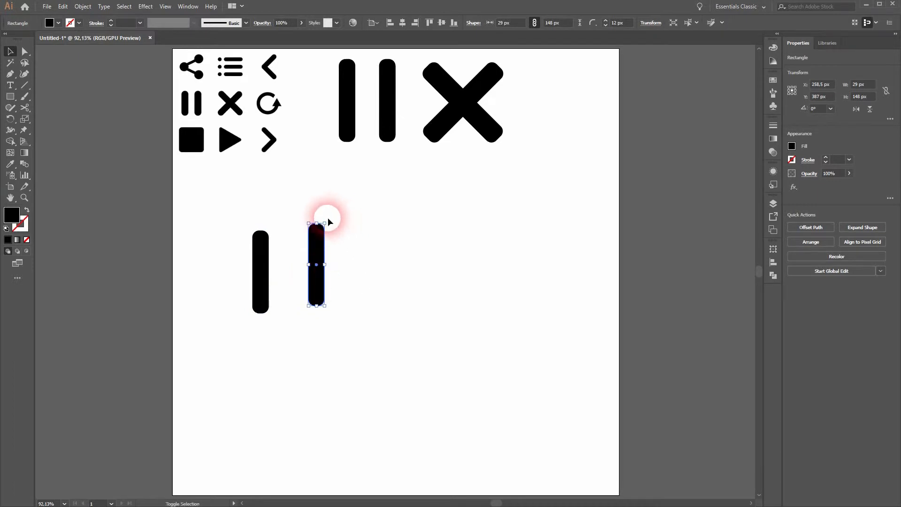
left_click_drag(330, 224, 264, 308)
left_click(286, 359)
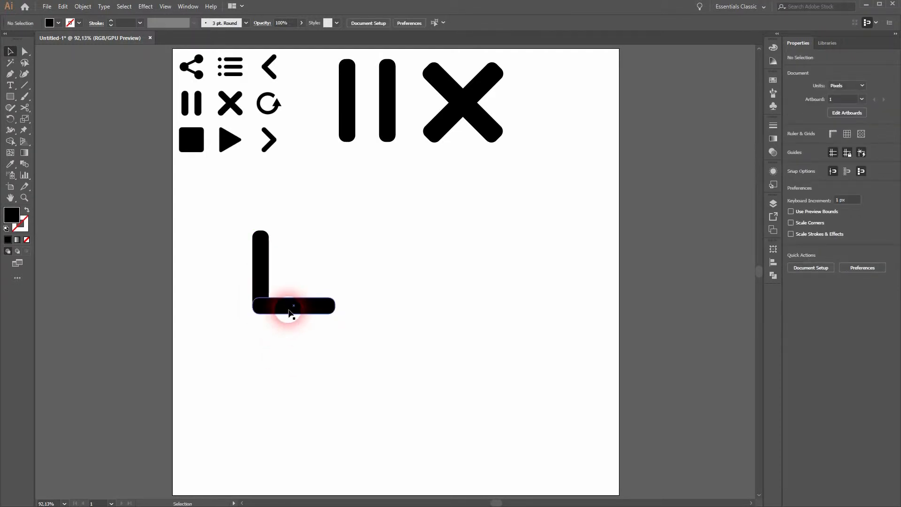
left_click_drag(288, 308, 288, 308)
left_click(275, 360)
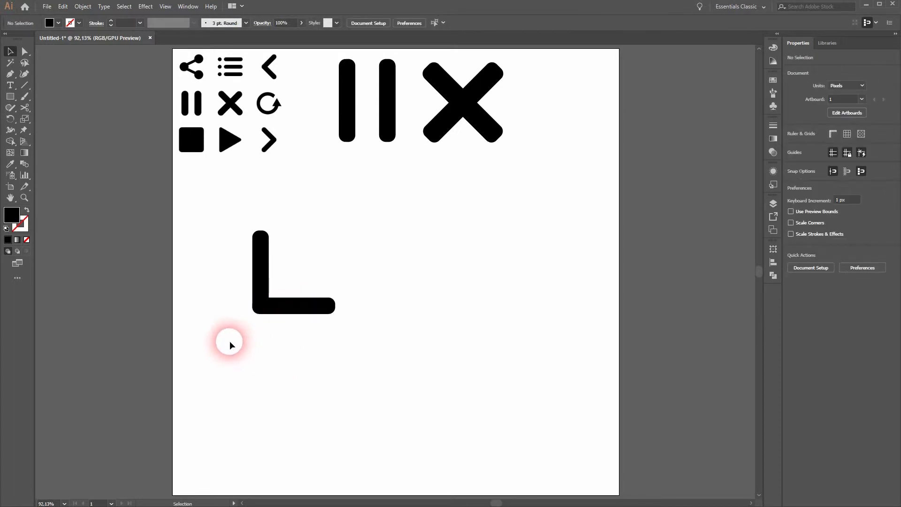
left_click_drag(229, 346, 362, 257)
left_click(396, 324)
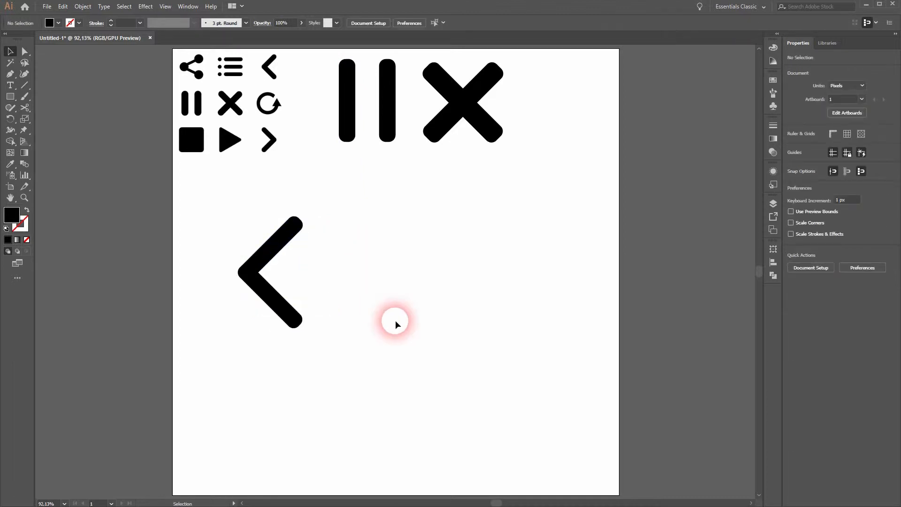
Duplicate the left chevron and rotate the copy 180° to make a right-pointing chevron close beside it.
left_click_drag(239, 338, 364, 235)
left_click_drag(276, 265, 439, 267)
left_click_drag(479, 222, 369, 363)
left_click_drag(447, 264, 379, 255)
Place both chevrons beside the X icon and scale the whole icon row down to fit on the artboard.
left_click_drag(242, 348, 459, 243)
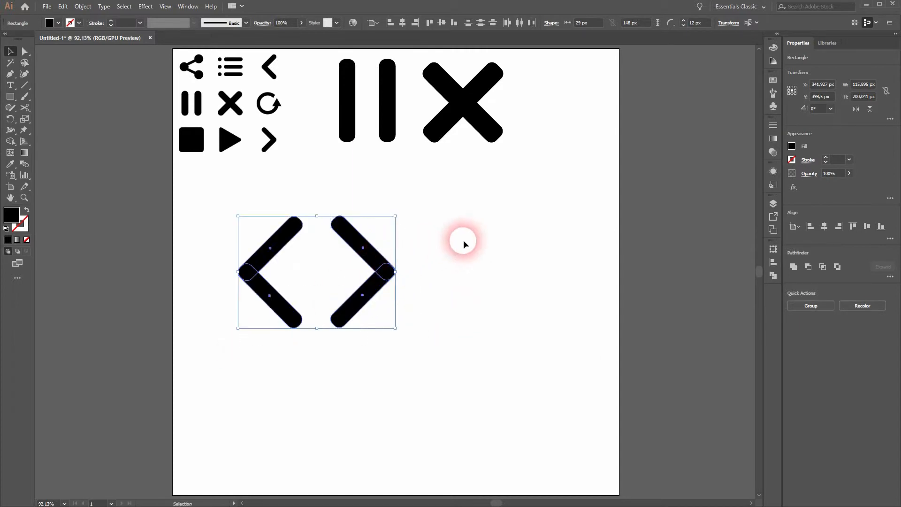
left_click_drag(373, 255, 656, 100)
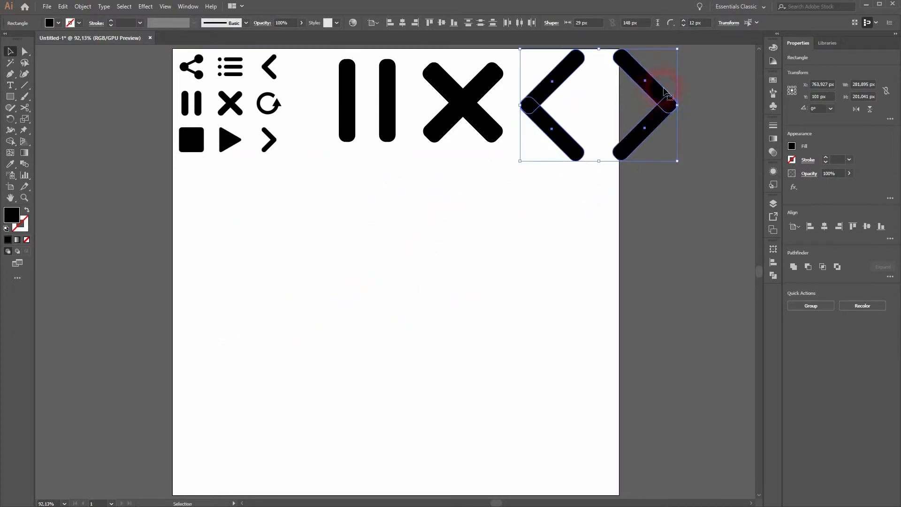
left_click_drag(345, 168, 707, 43)
left_click_drag(687, 83, 583, 112)
left_click_drag(505, 137, 412, 111)
left_click(355, 235)
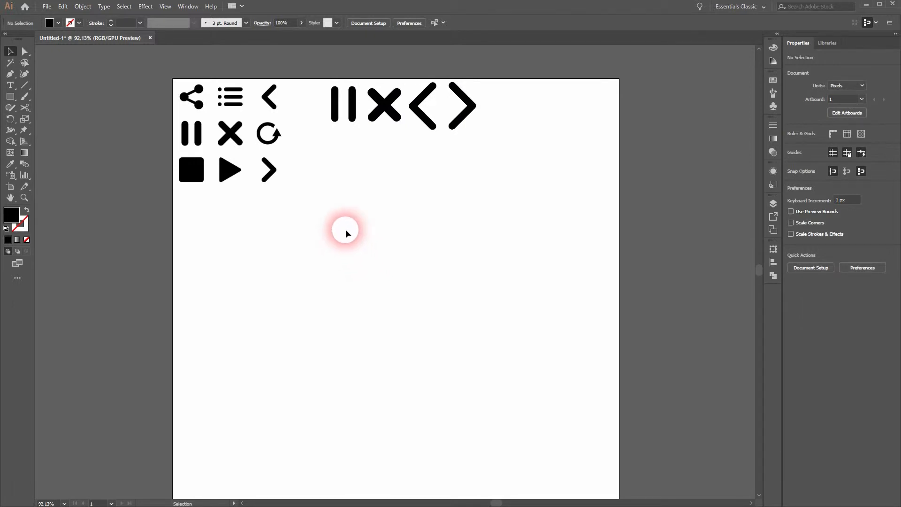
Copy a pause bar below, make it a horizontal bar of about 189 by 19 px, and duplicate it into a stack of three evenly spaced bars.
left_click(335, 115)
left_click_drag(334, 115, 330, 312)
left_click_drag(264, 296, 353, 261)
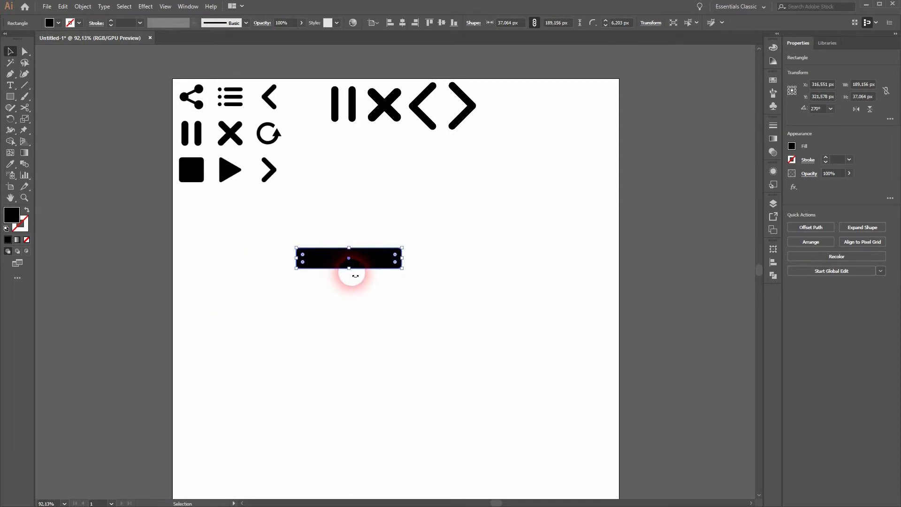
mouse_move(350, 269)
left_mouse_down()
mouse_move(354, 262)
mouse_move(357, 283)
left_mouse_up()
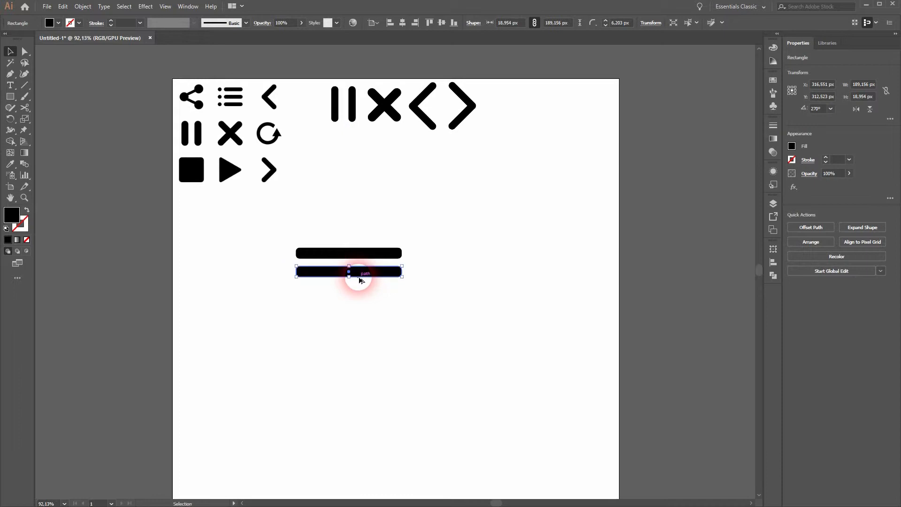
key("ctrl+d")
left_click(405, 348)
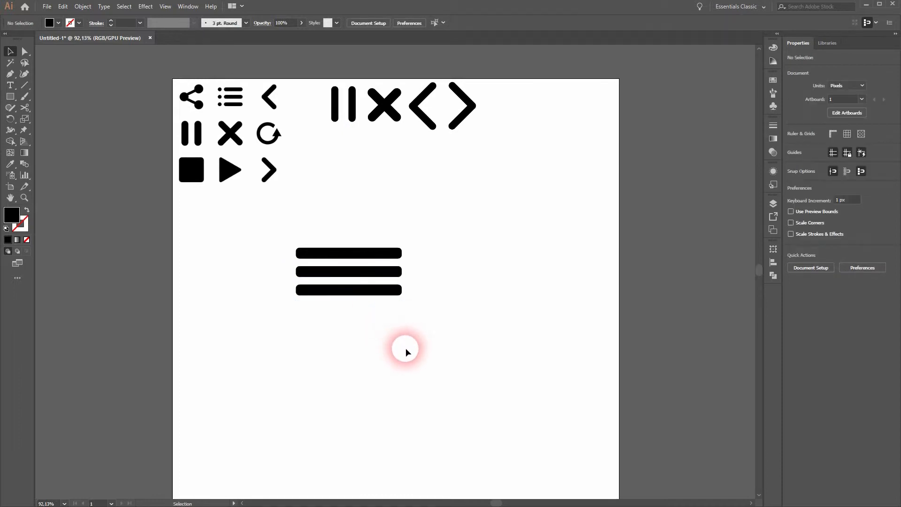
Draw a circle of 19 by 19 px on the uppermost bar, matching the bar's thickness.
right_click(10, 98)
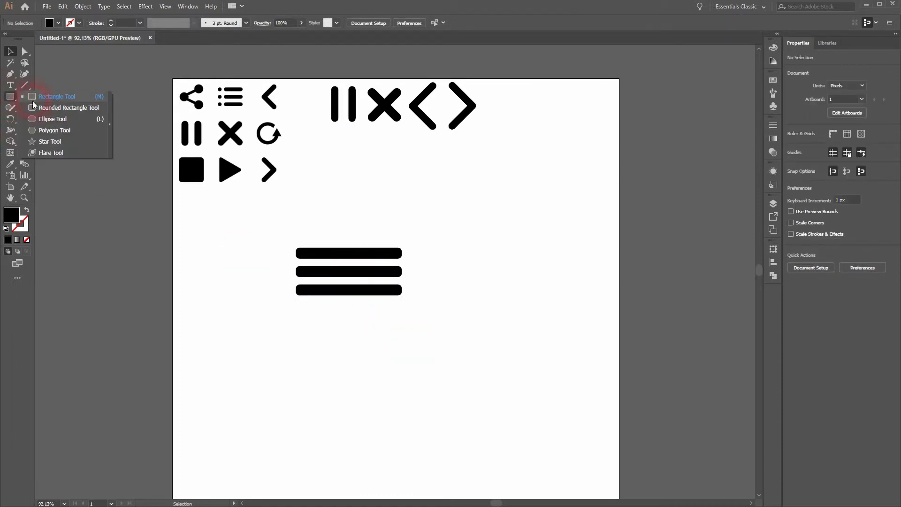
left_click(56, 118)
scroll(326, 236, "up", 3)
scroll(334, 254, "up", 3)
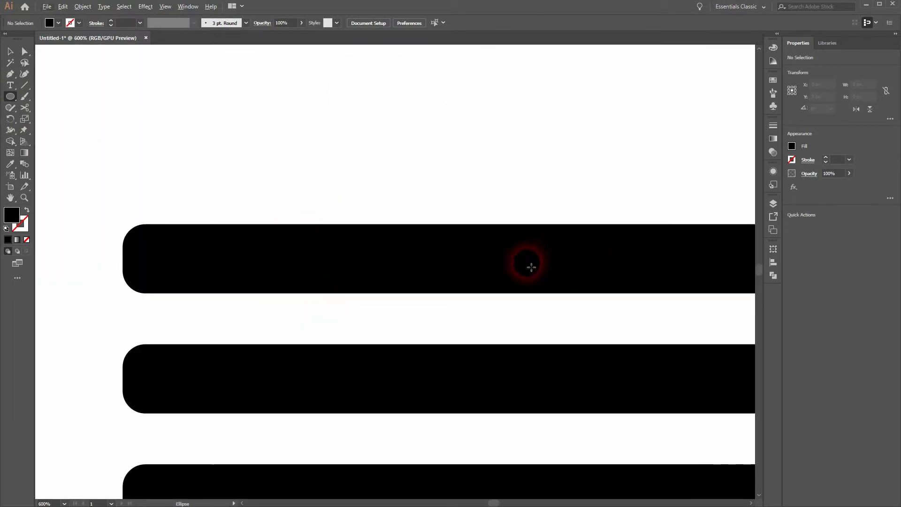
left_click_drag(471, 261, 504, 292)
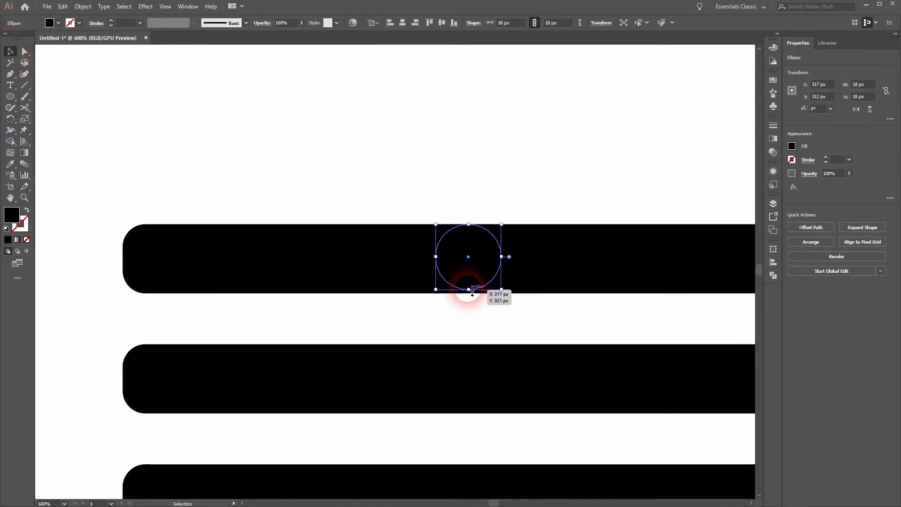
left_click_drag(472, 266, 473, 270)
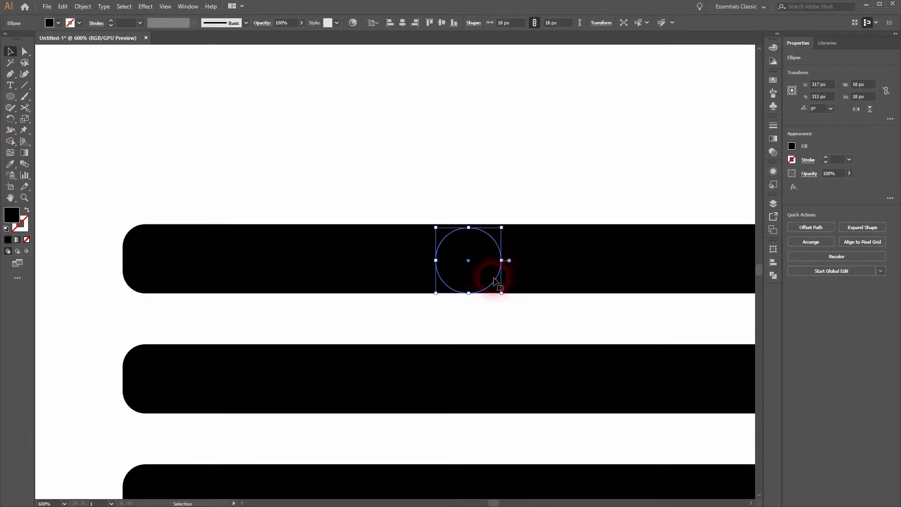
left_click_drag(473, 233, 473, 229)
left_click_drag(504, 260, 508, 258)
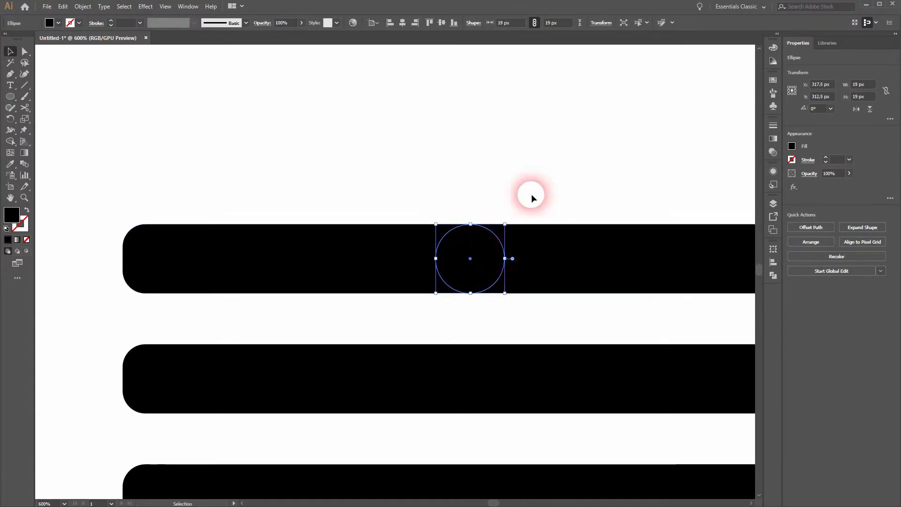
left_click(548, 165)
Place the circle as a bullet to the left of the first bar and duplicate it beside the other two bars.
left_click_drag(439, 252, 304, 146)
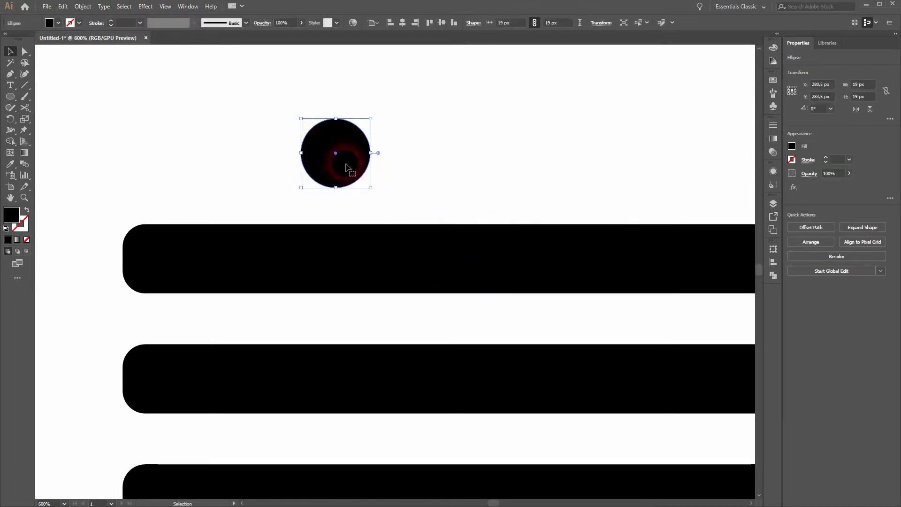
left_click_drag(338, 203, 494, 142)
left_click_drag(605, 111, 296, 345)
key("ctrl+d")
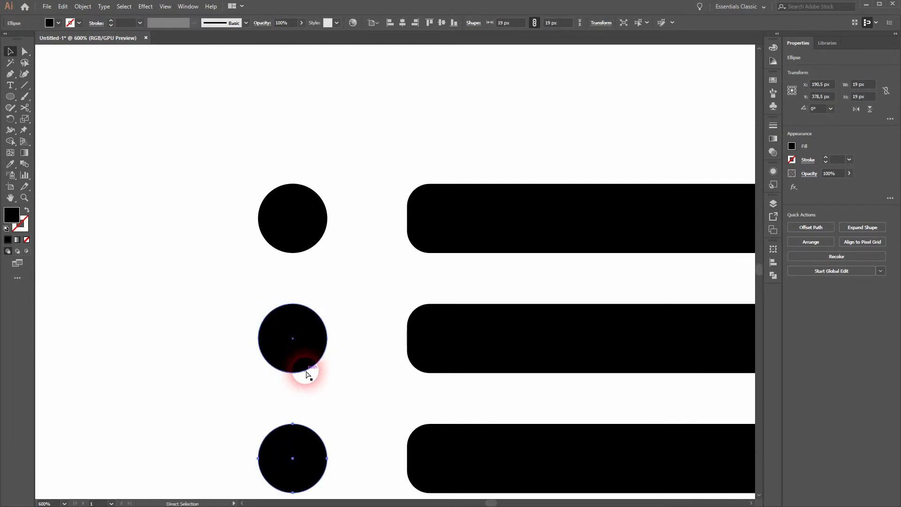
Shorten the three bars together from their right ends so the list icon is about 155 px wide overall.
key("ctrl+0")
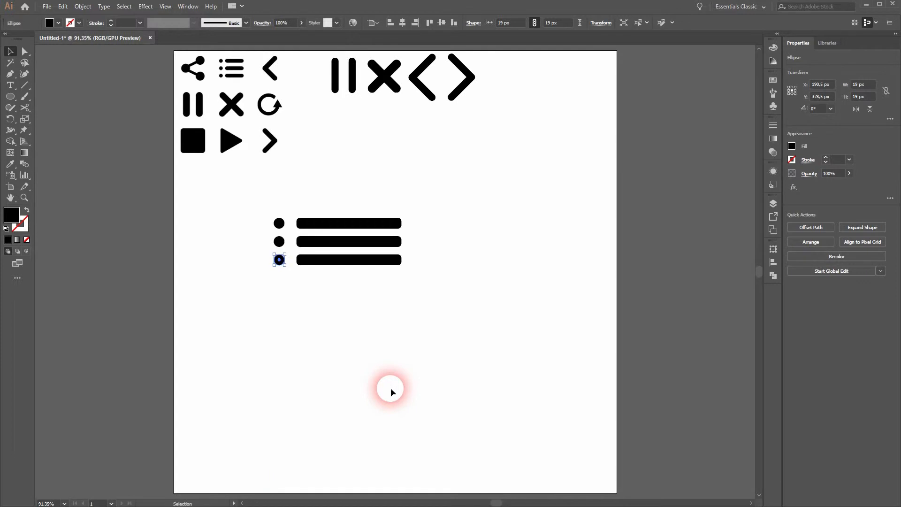
left_click_drag(356, 307, 423, 193)
left_click_drag(405, 248, 367, 249)
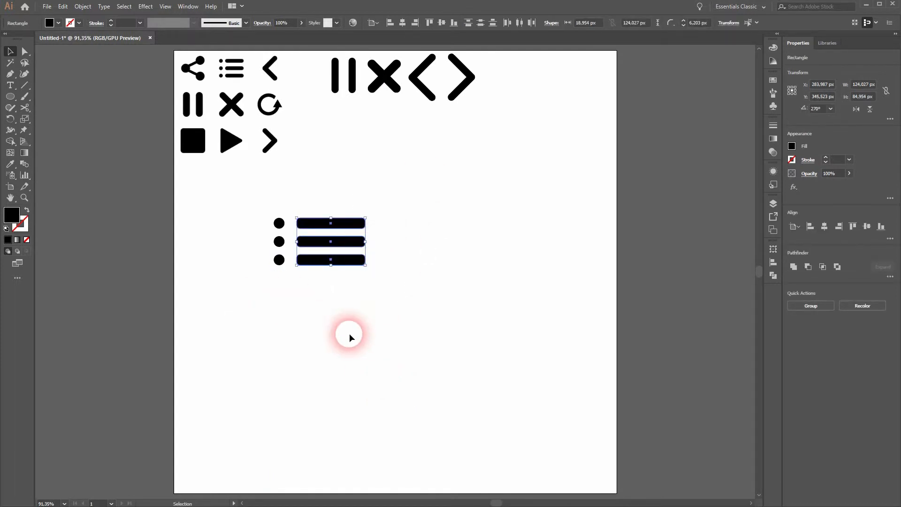
left_click(349, 334)
left_click_drag(357, 295, 387, 205)
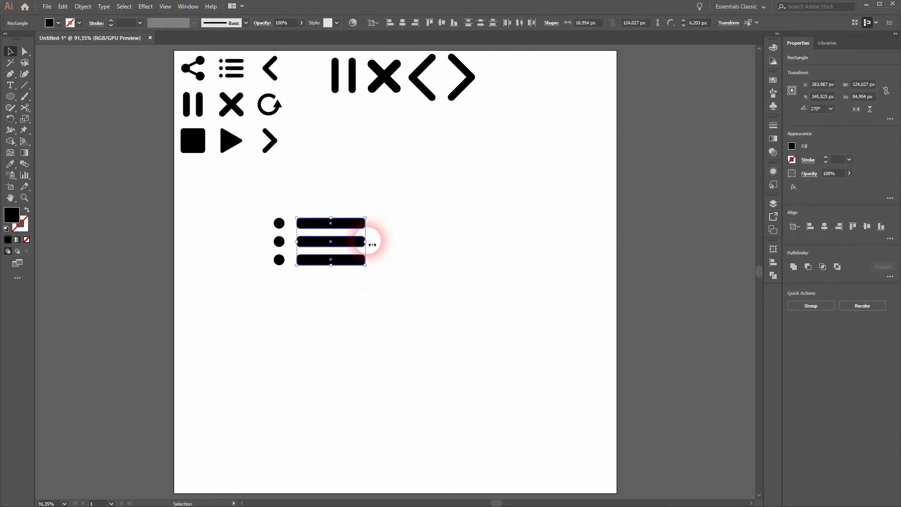
left_click_drag(371, 246, 366, 246)
left_click(296, 312)
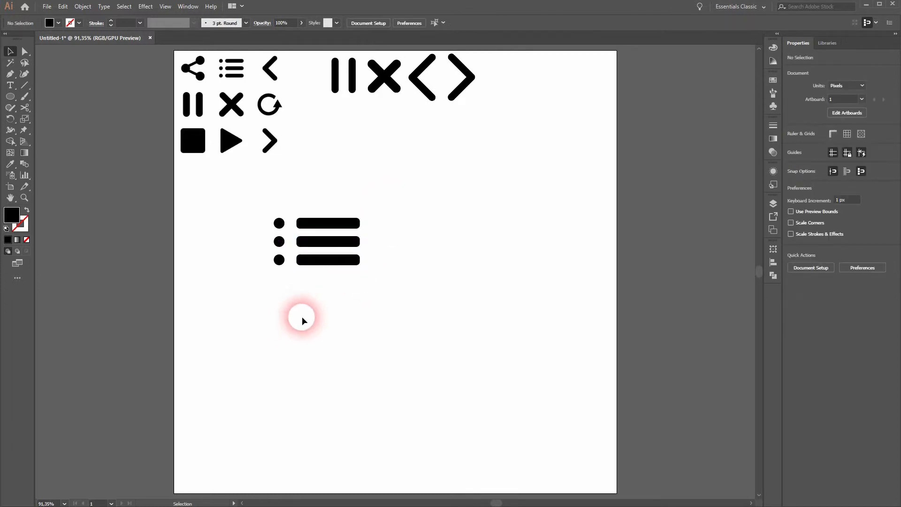
Copy the complete list icon to the icon row, just right of the right-pointing chevron.
left_click_drag(261, 292, 424, 203)
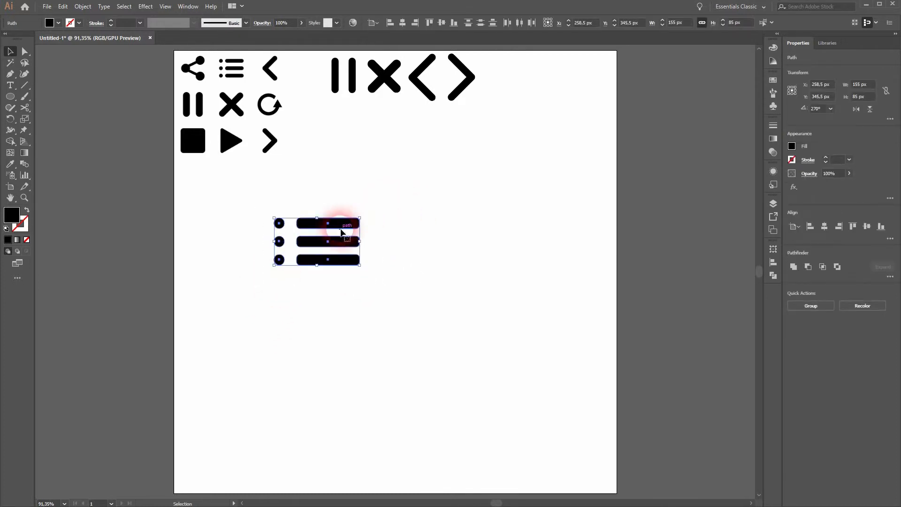
left_click_drag(340, 229, 554, 63)
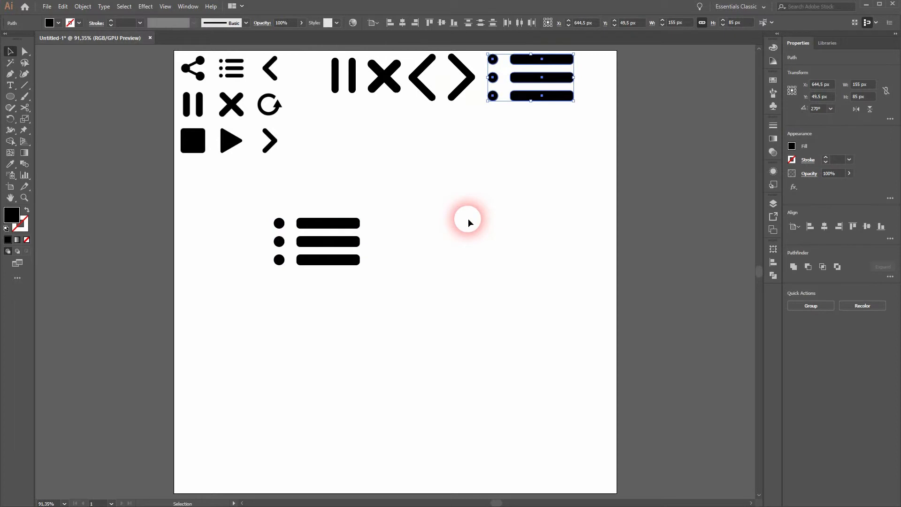
Move the upper two bars of the original list icon out to the right and delete its third bar.
left_click(469, 217)
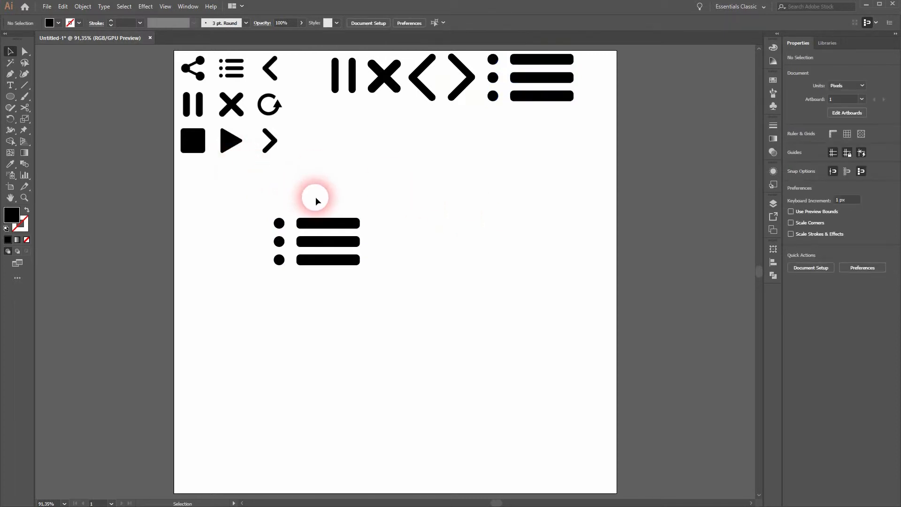
left_click_drag(255, 215, 234, 251)
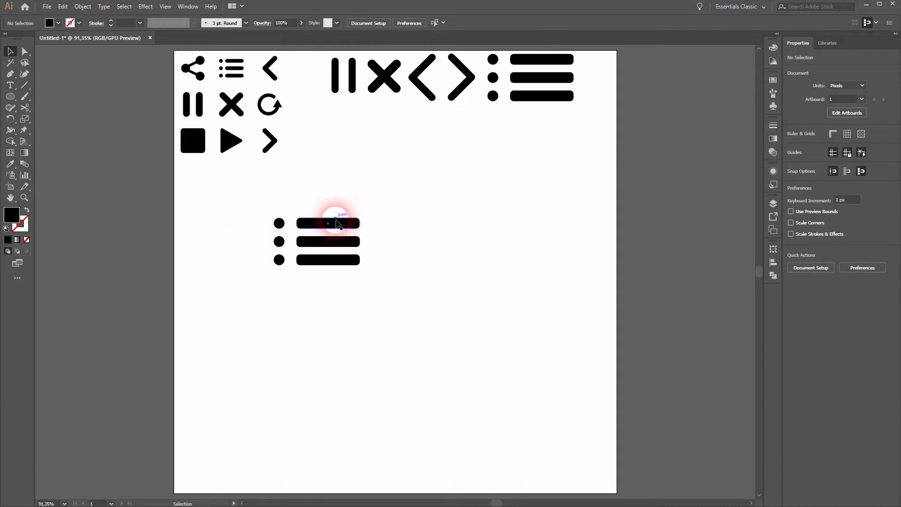
left_click_drag(337, 227, 388, 212)
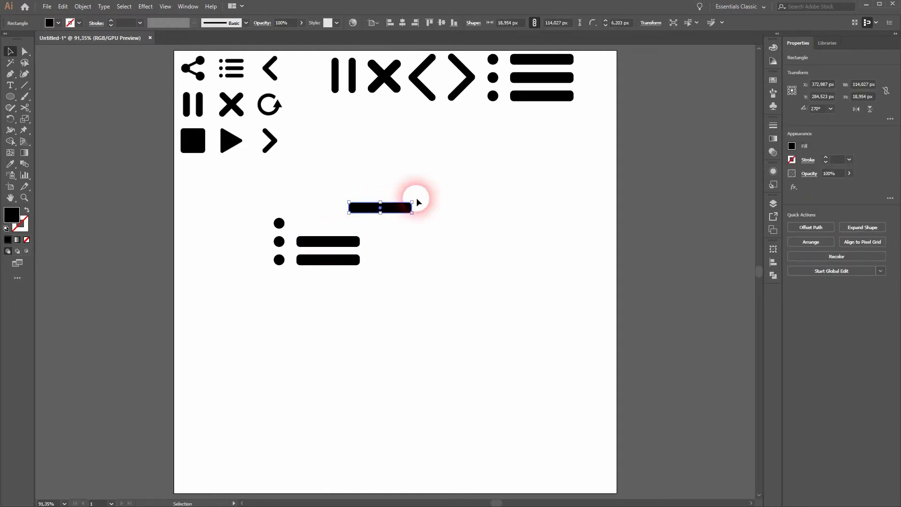
left_click_drag(310, 249, 361, 232)
left_click(327, 261)
key("Delete")
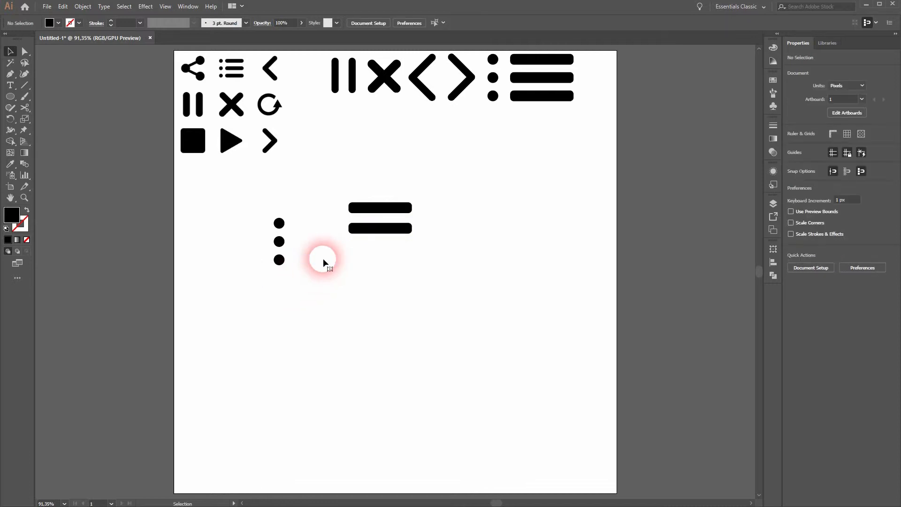
Rotate the lower bar 45° and move it so its upper end meets the horizontal bar's left end.
left_click(402, 230)
left_click_drag(419, 239, 406, 252)
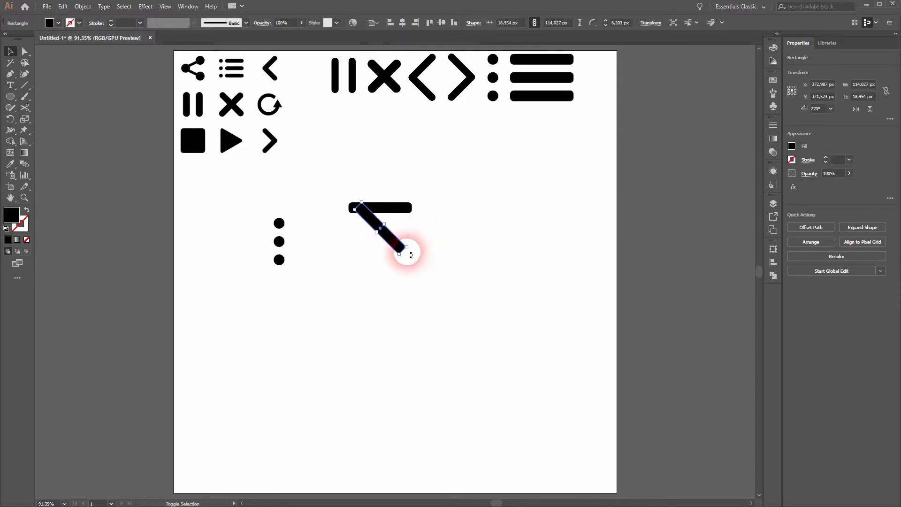
left_click_drag(367, 215, 359, 215)
left_click(345, 252)
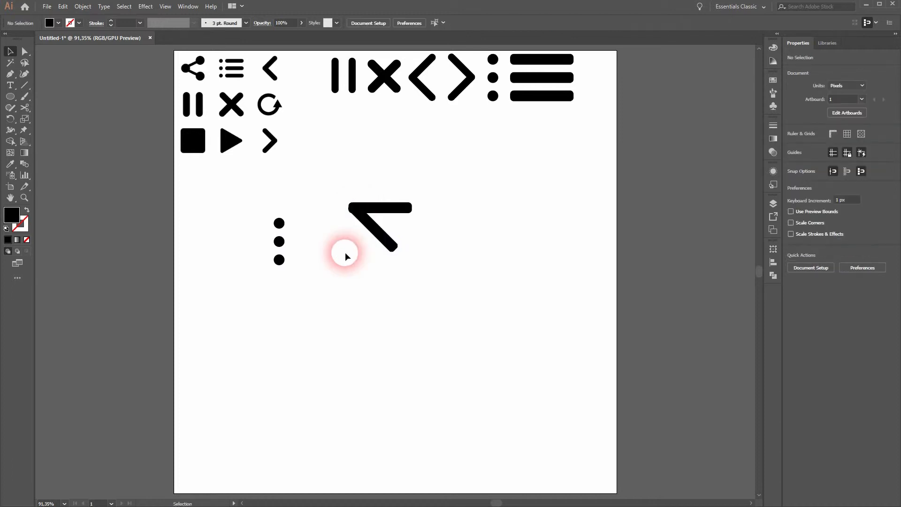
Place 35 px circles on the bars' joint and both free ends, with one bar horizontal below the slanted one.
left_click(278, 224)
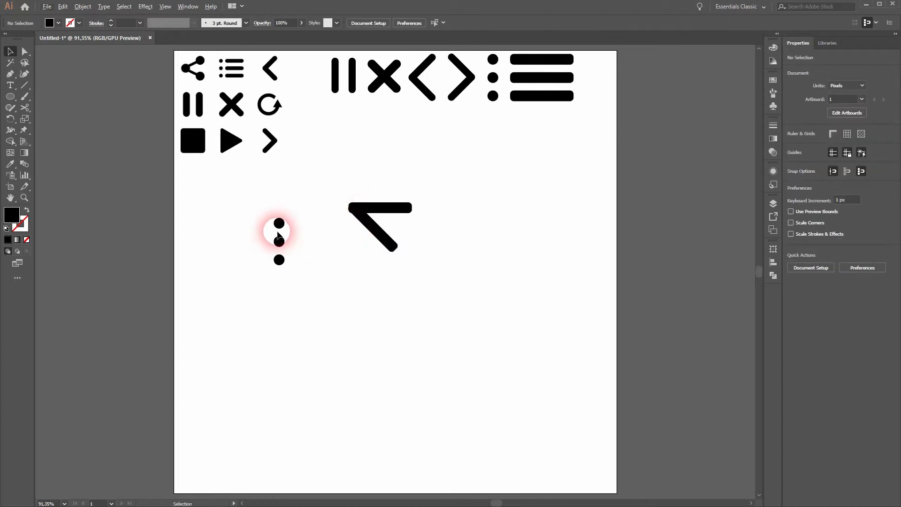
mouse_move(278, 224)
left_mouse_down()
mouse_move(371, 202)
mouse_move(354, 209)
mouse_move(393, 256)
mouse_move(407, 207)
left_mouse_up()
left_click(340, 271)
left_click_drag(334, 263, 409, 190)
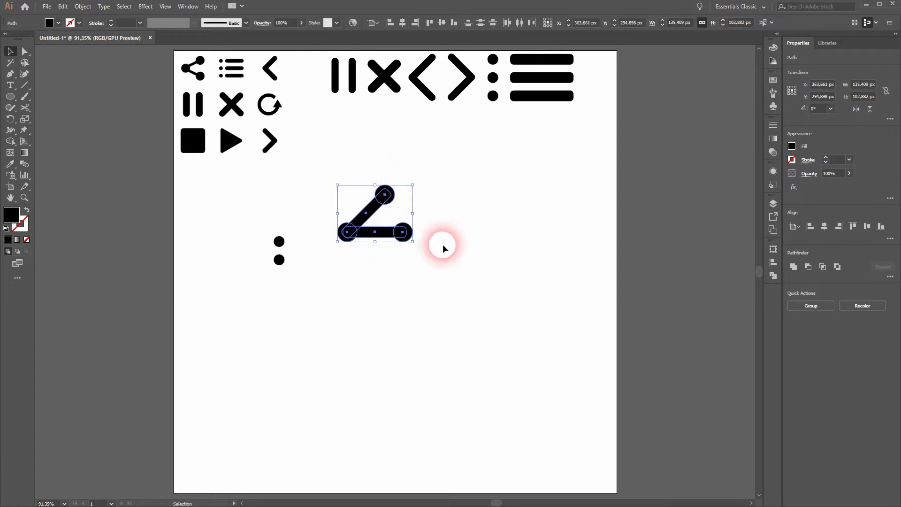
left_click(416, 186)
left_click_drag(350, 247, 426, 198)
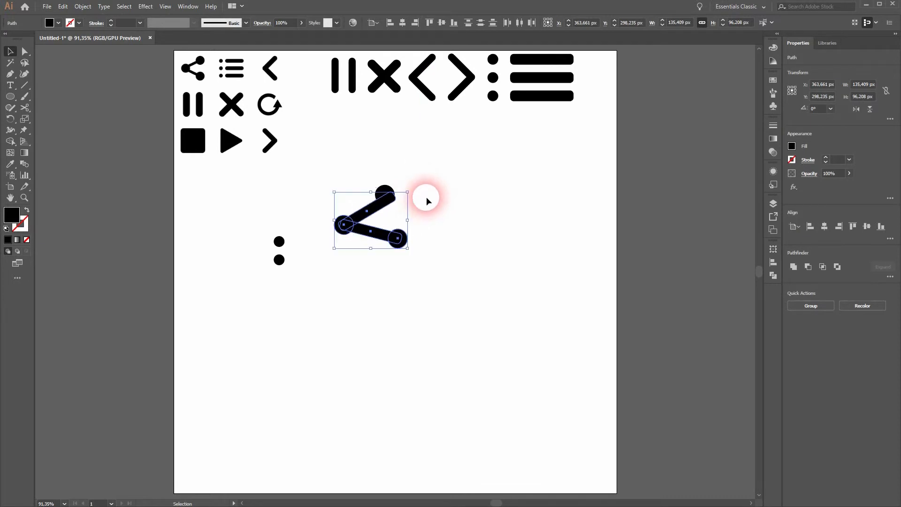
key("ctrl+z")
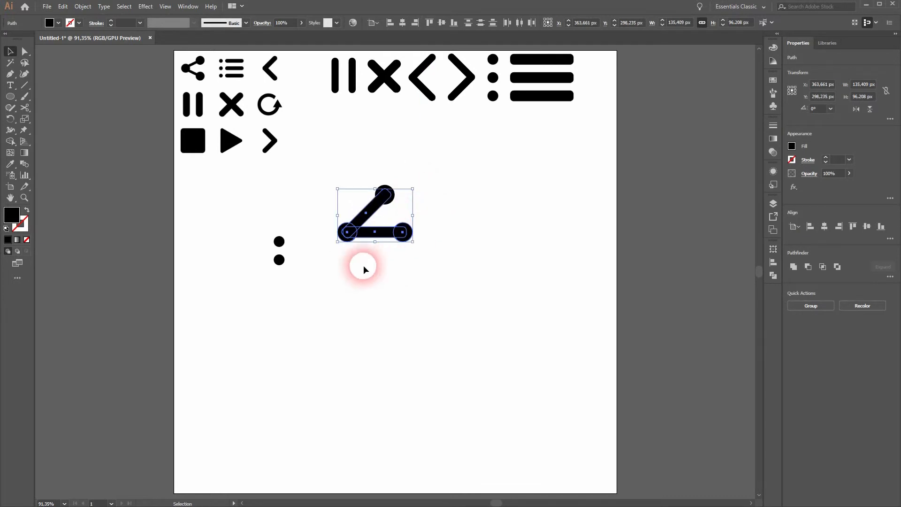
Rotate the whole three-circle shape about 22° clockwise so it opens symmetrically to the right.
left_click(414, 181)
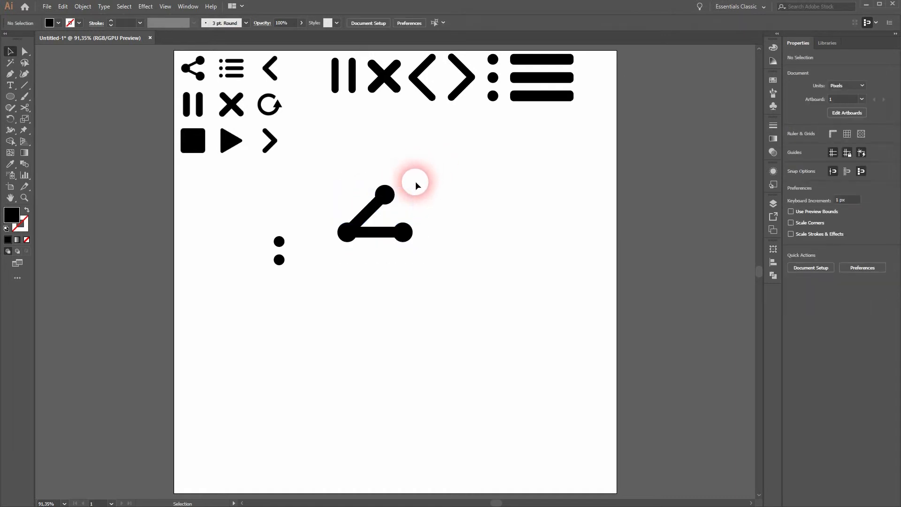
left_click_drag(335, 251, 432, 196)
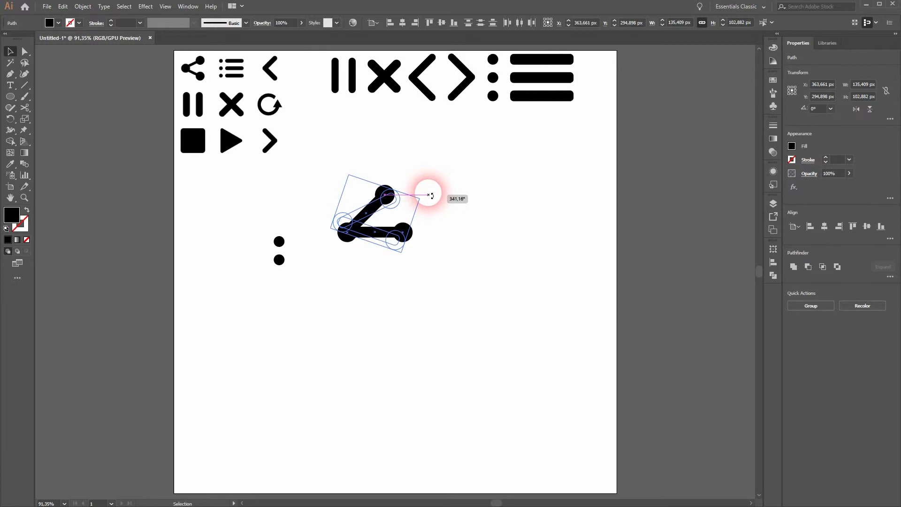
left_click_drag(432, 197, 348, 276)
left_click(342, 266)
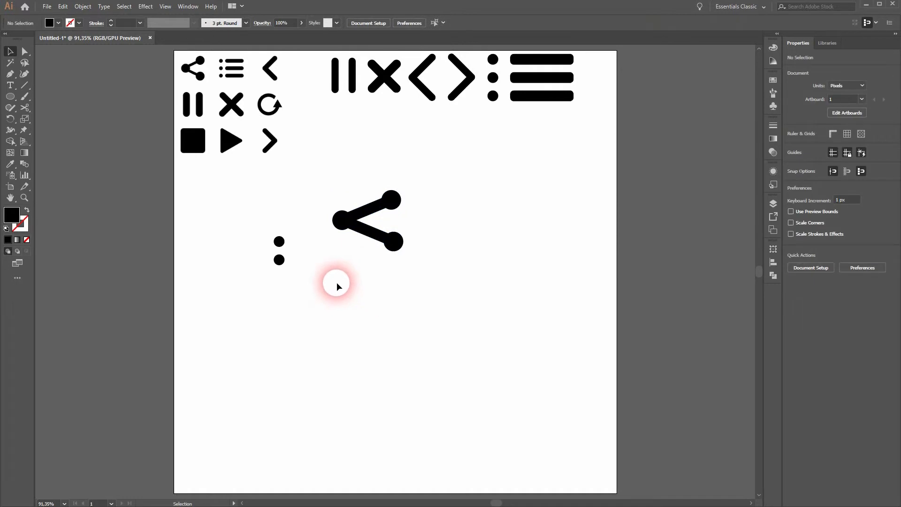
left_click(369, 231)
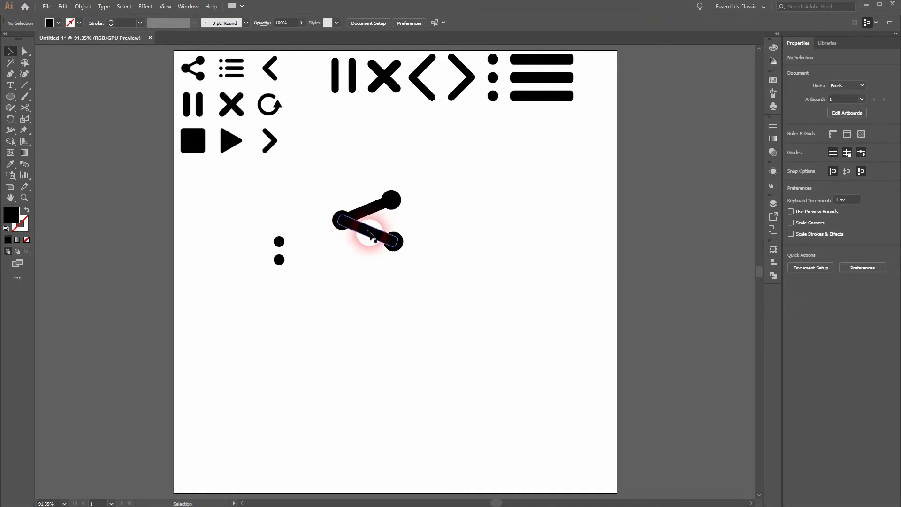
left_click(366, 203, "shift")
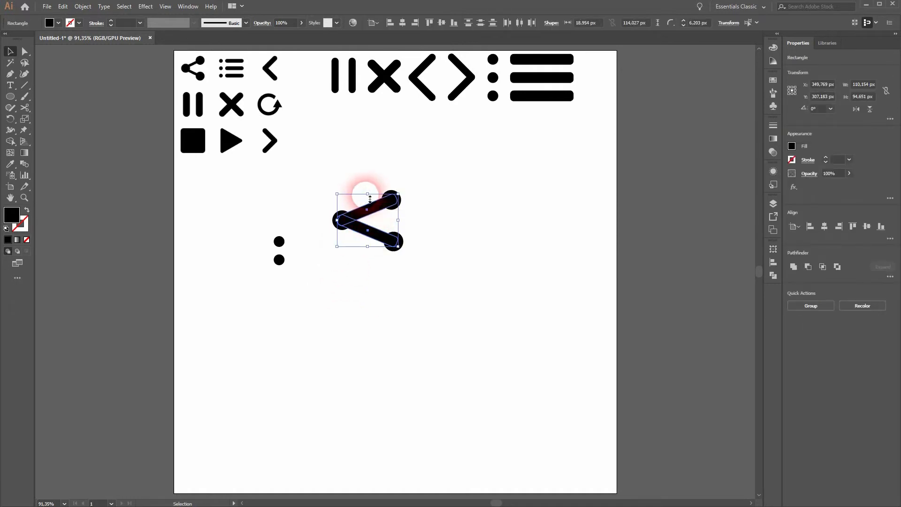
left_click_drag(373, 198, 373, 203)
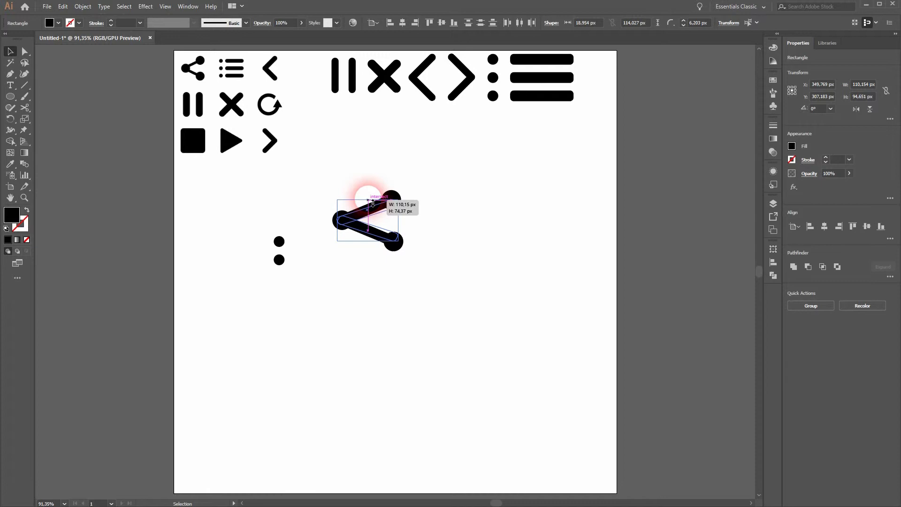
left_click_drag(373, 202, 372, 198)
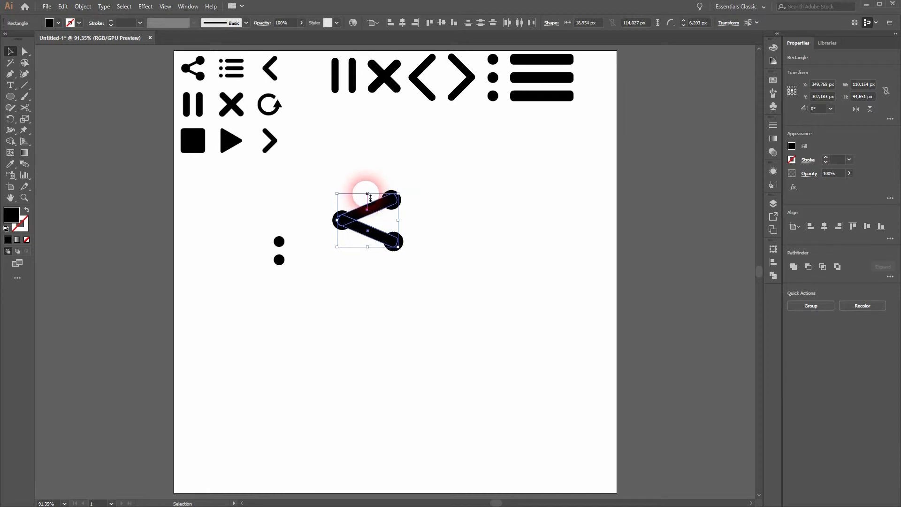
left_click(469, 193)
Enlarge the circle at the upper bar's end and replace the other two circles with copies of it.
left_click(393, 202)
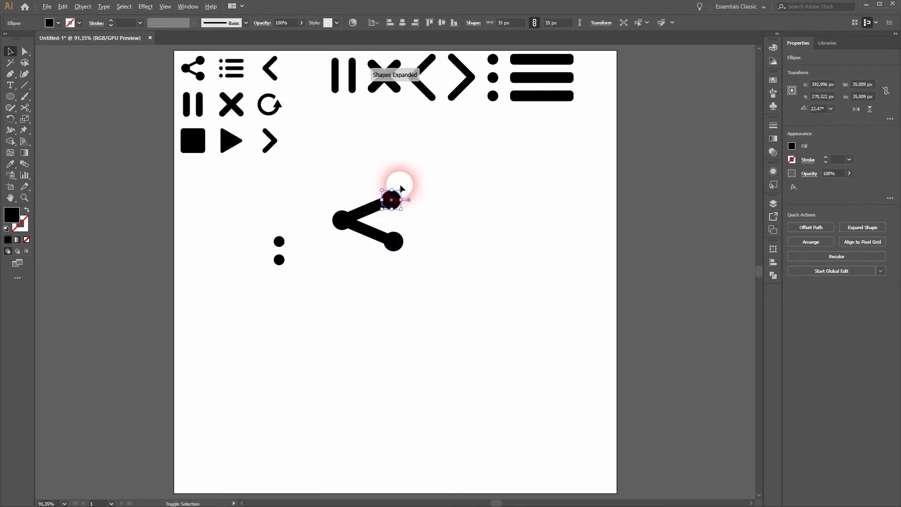
left_click_drag(405, 193, 407, 186)
left_click(338, 224)
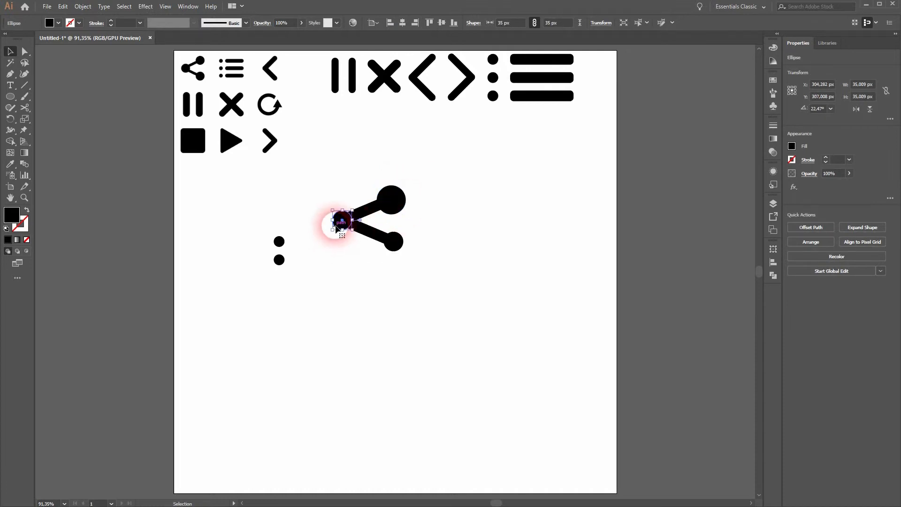
key("Delete")
left_click(394, 242)
key("Delete")
mouse_move(389, 202)
left_mouse_down()
mouse_move(393, 242)
mouse_move(347, 221)
left_mouse_up()
left_click(339, 256)
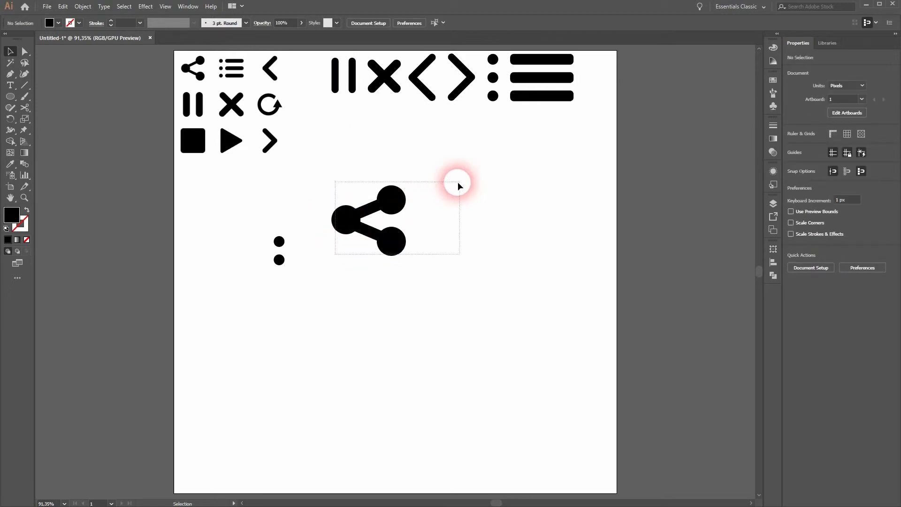
Scale the complete share icon down proportionally around its centre.
left_click_drag(457, 182, 470, 178)
left_click_drag(411, 192, 395, 198)
left_click(362, 254)
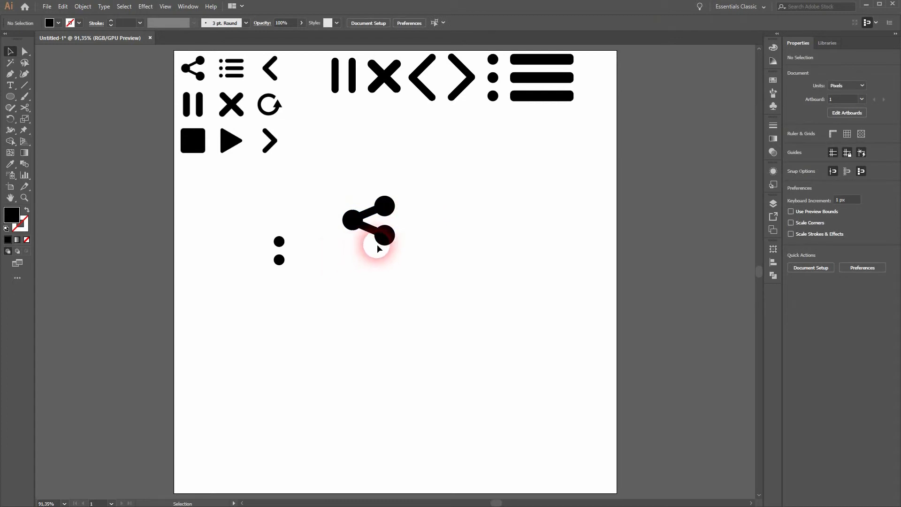
Lengthen the share icon's lower bar to about 96 px overall width and move its circle onto the new end.
left_click_drag(385, 236, 414, 247)
left_click(375, 231)
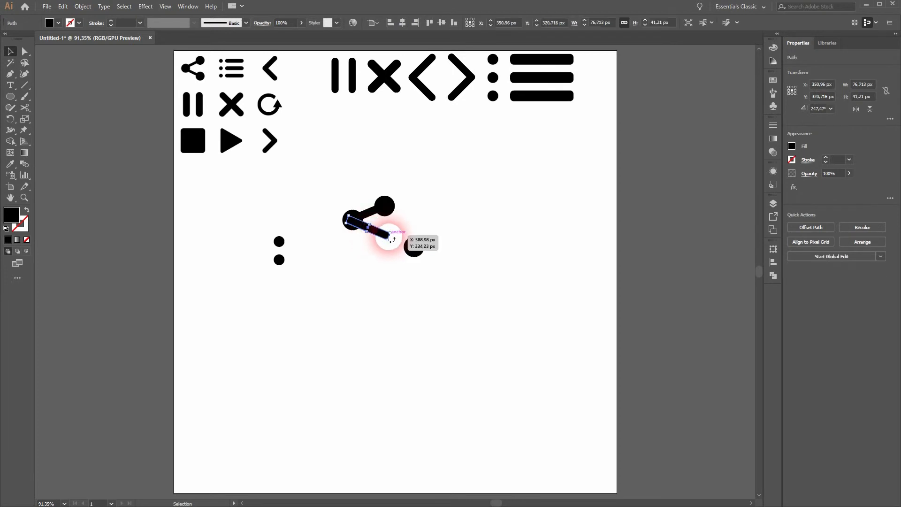
scroll(394, 240, "up", 4)
left_click_drag(390, 243, 427, 254)
key("a")
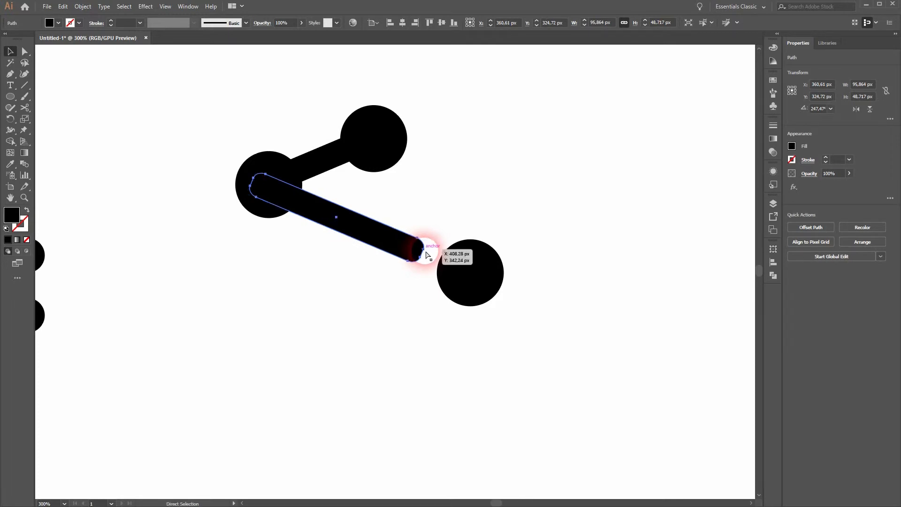
key("v")
left_click_drag(472, 265, 418, 251)
Lengthen the share icon's upper bar to match the lower one and move its circle onto the new end.
left_click(456, 141)
left_click_drag(387, 142, 538, 115)
left_click(370, 139)
left_click_drag(391, 136, 418, 118)
left_click(519, 127)
left_click_drag(519, 128, 413, 131)
left_click(325, 326)
key("ctrl+0")
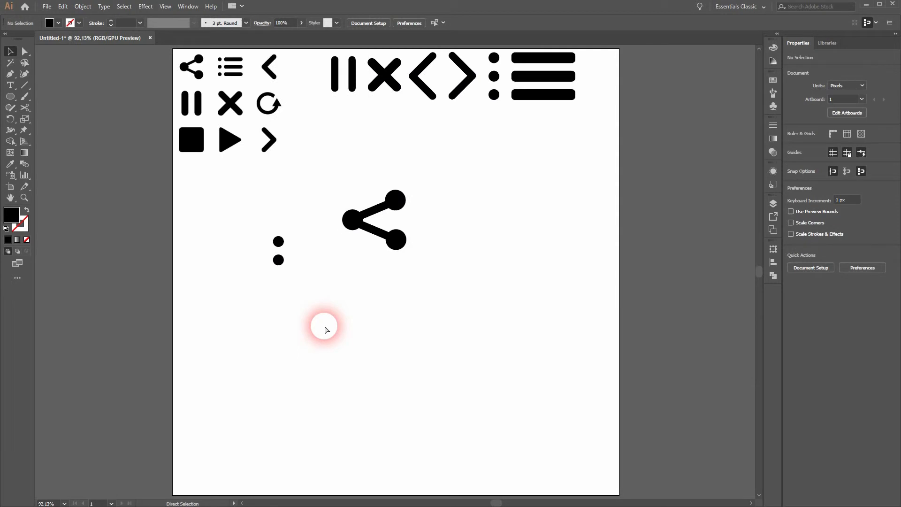
Place the share icon at a reduced size below the pause icon and delete the two leftover dots.
left_click_drag(350, 254, 504, 167)
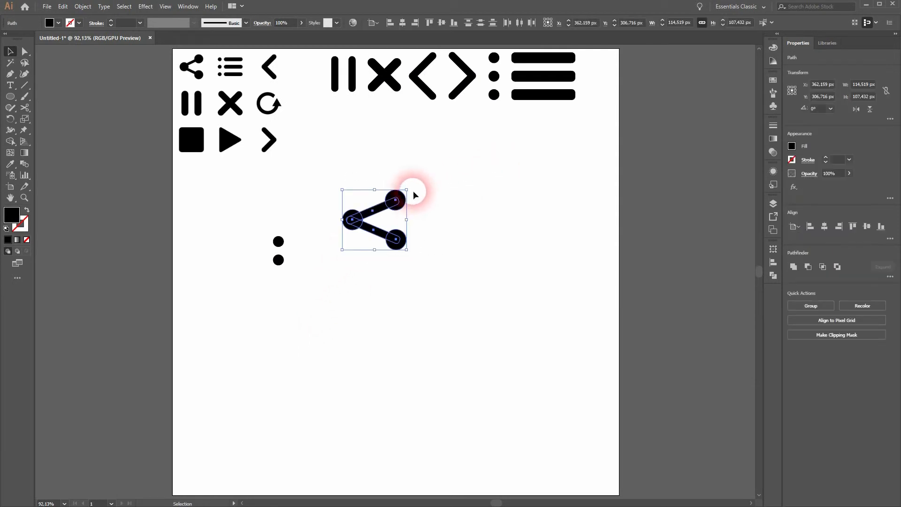
left_click_drag(375, 211, 348, 114)
left_click(433, 198)
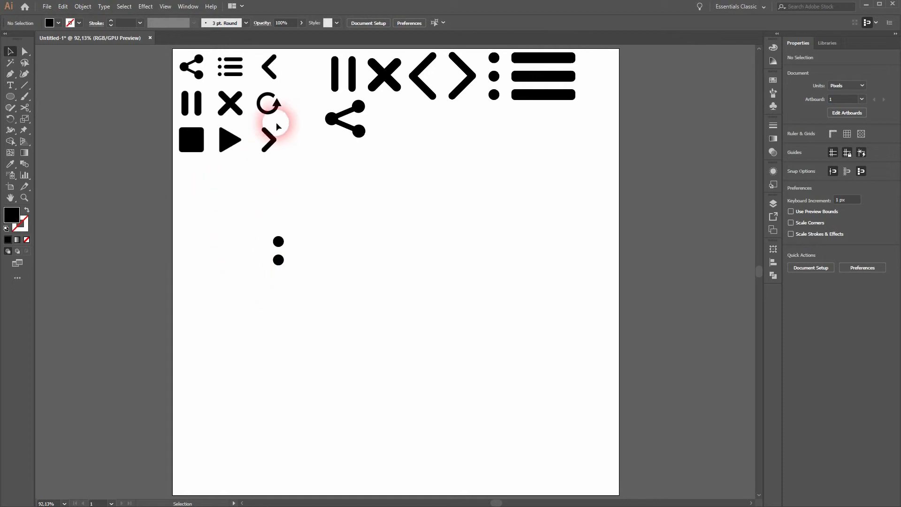
left_click_drag(274, 269, 351, 207)
key("Delete")
Draw an unfilled circle of 145 by 145 px with a black outline near the middle of the artboard.
left_click(11, 97)
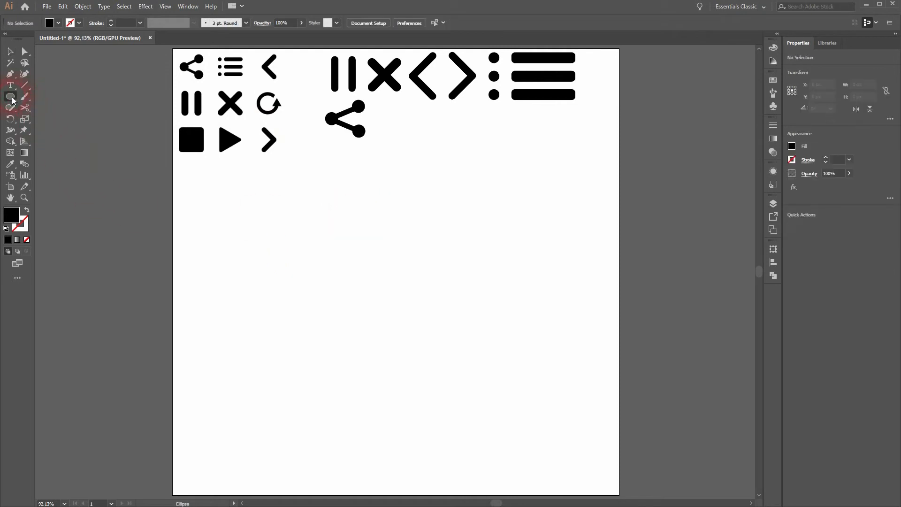
left_click(28, 211)
mouse_move(345, 238)
left_mouse_down()
mouse_move(397, 294)
mouse_move(430, 311)
left_mouse_up()
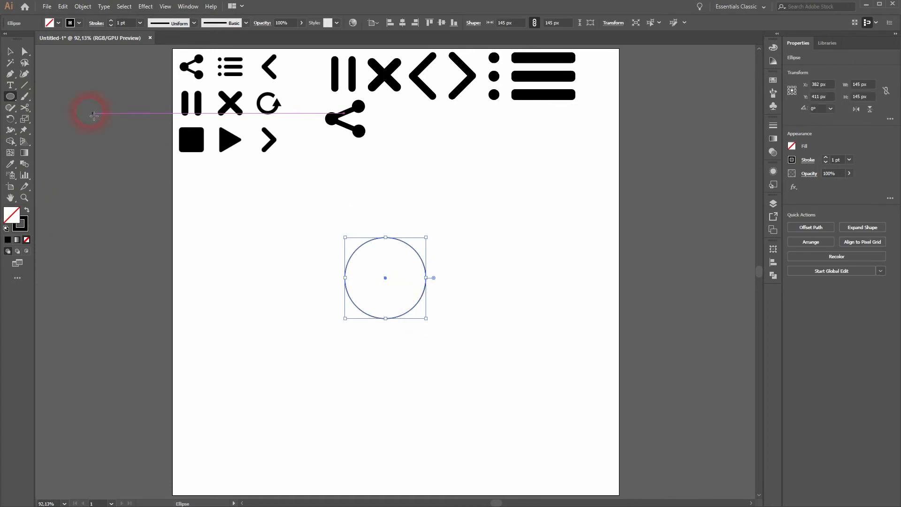
Cut the circle at its top and right anchor points with the Scissors tool and delete the upper-right quarter.
left_click_drag(28, 106, 61, 120)
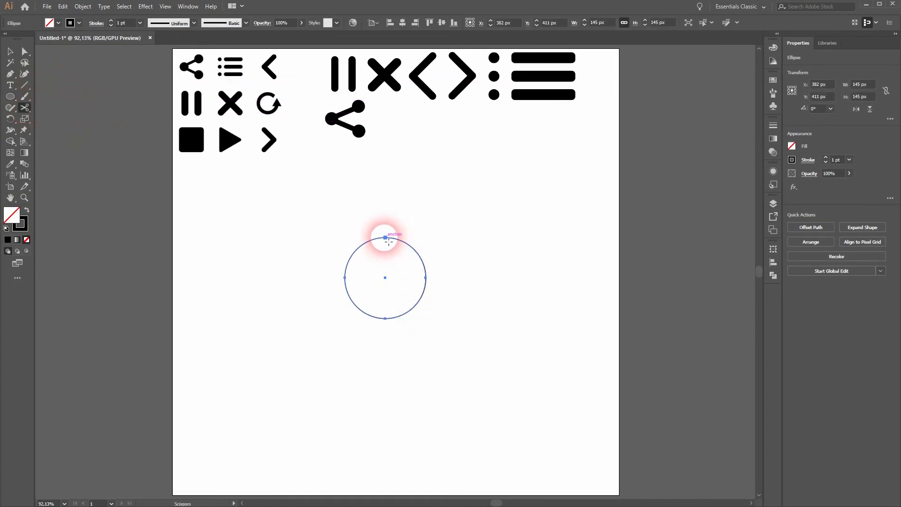
left_click(385, 237)
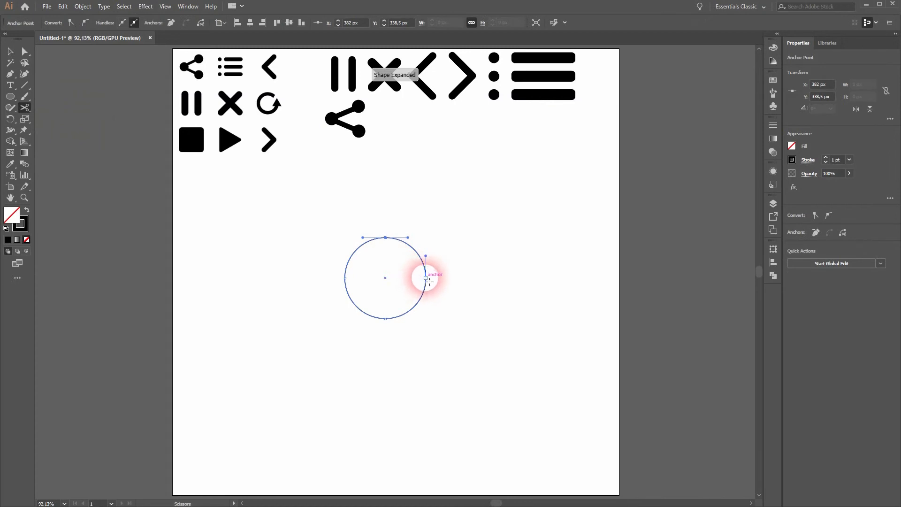
left_click(10, 51)
left_click(216, 297)
left_click(433, 249)
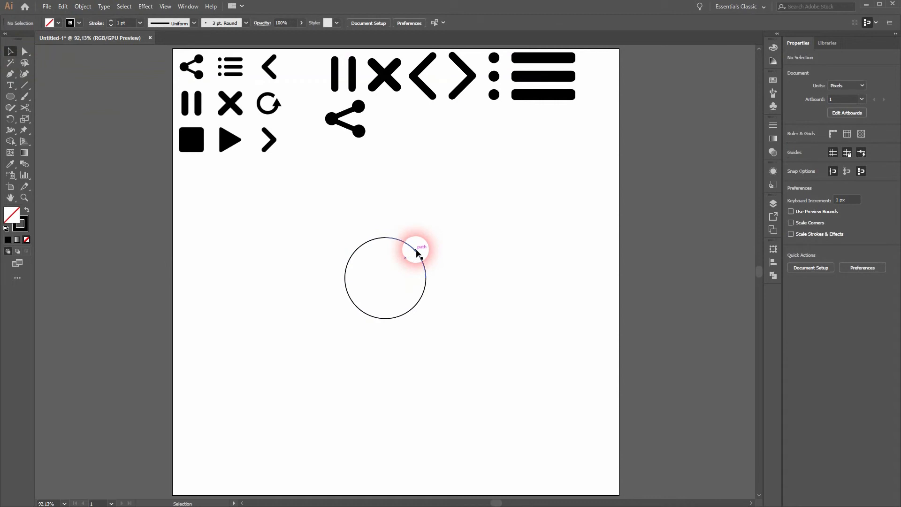
left_click_drag(417, 247, 523, 207)
key("Delete")
Set the stroke weight of the remaining three-quarter arc to 15 pt.
left_click(378, 319)
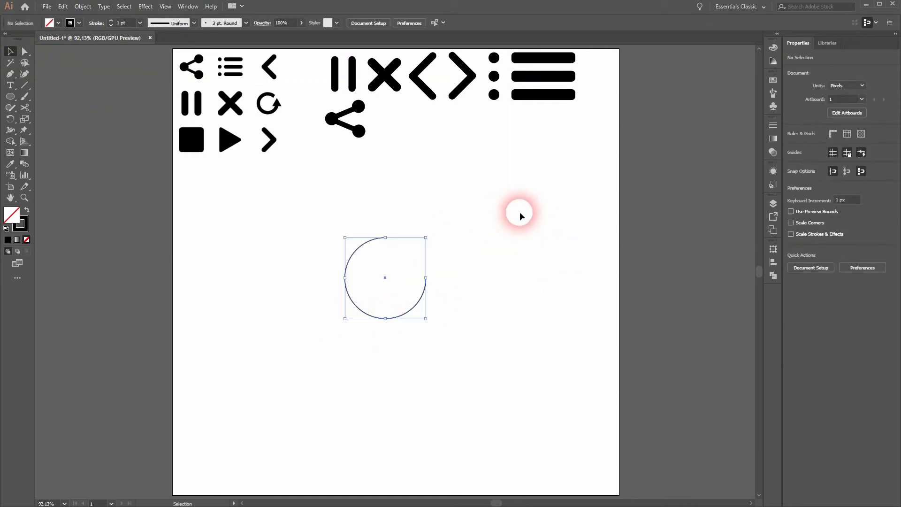
left_click(112, 21)
left_click(112, 21)
left_click(111, 21)
left_click(112, 21)
left_click(111, 21)
left_click(111, 21)
left_click(111, 21)
left_click(111, 21)
left_click(112, 22)
left_click(258, 319)
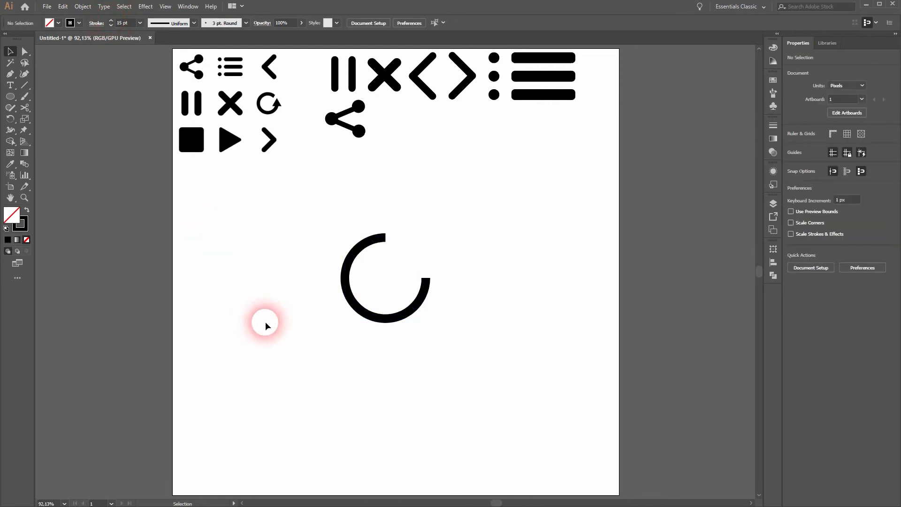
Give the three-quarter arc round caps and an Arrow 7 arrowhead at its start, with the tip extended beyond the path end.
left_click(371, 316)
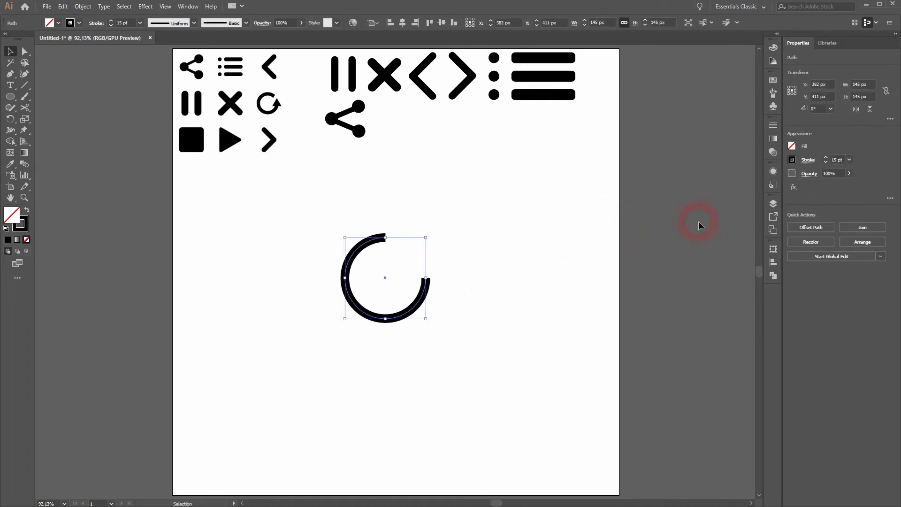
left_click(189, 6)
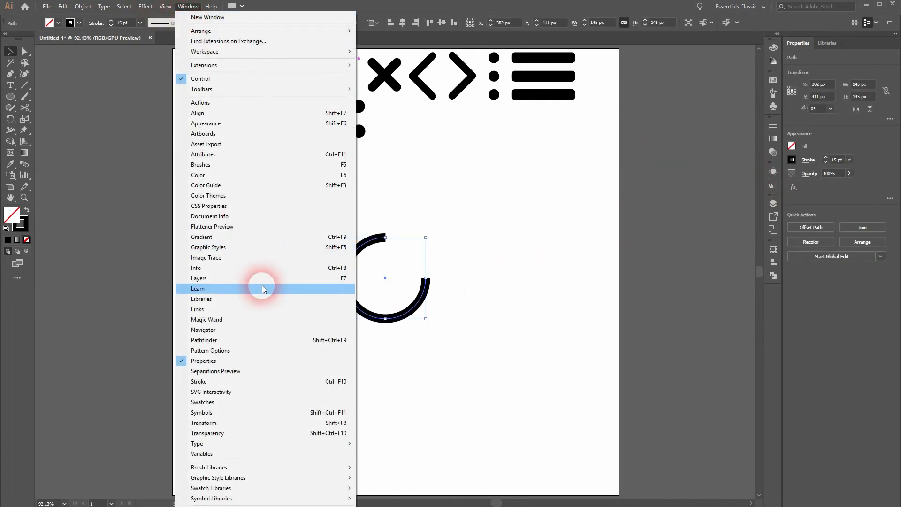
left_click(279, 381)
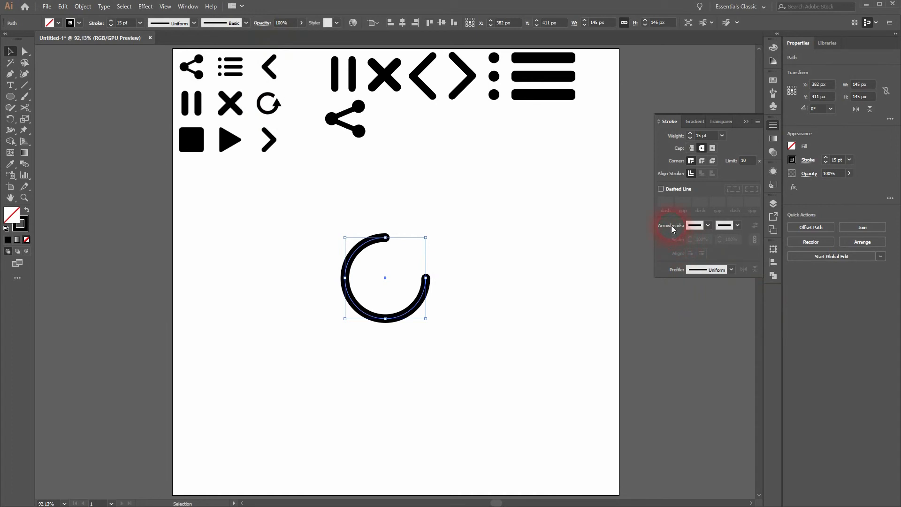
left_click(707, 225)
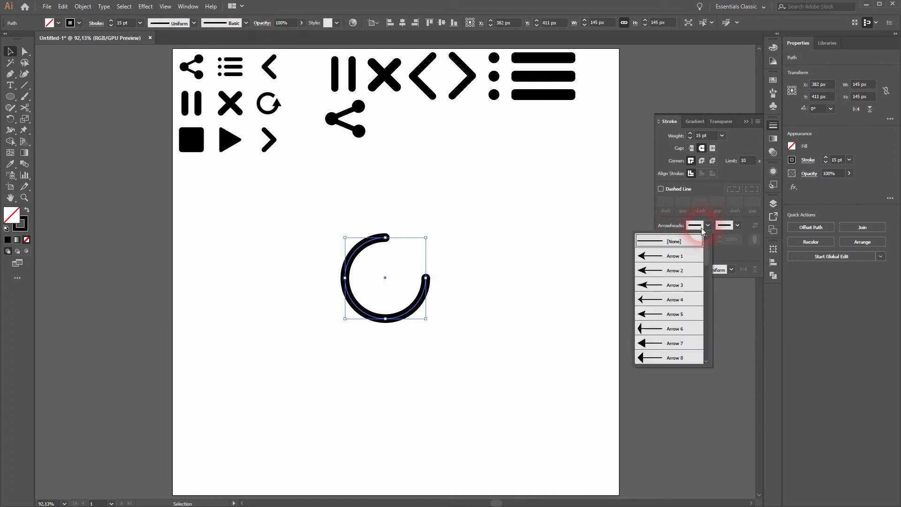
left_click(664, 258)
left_click(696, 255)
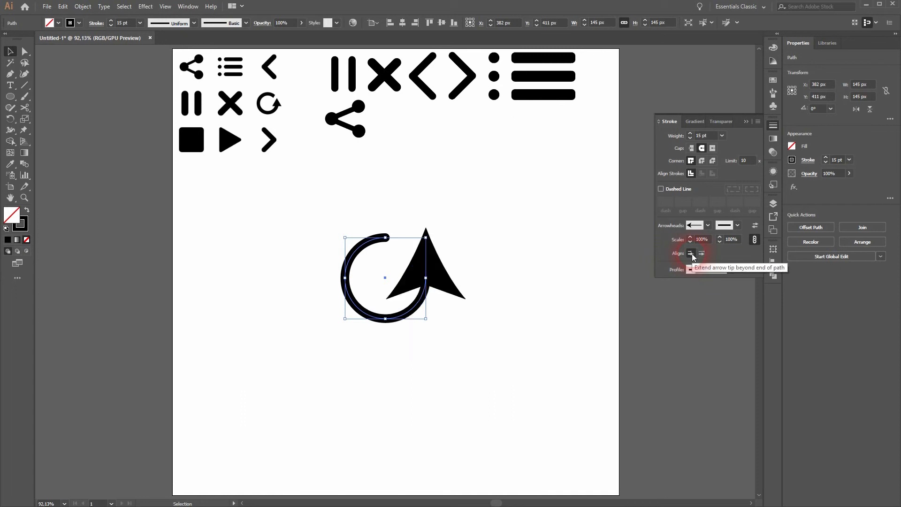
left_click(696, 225)
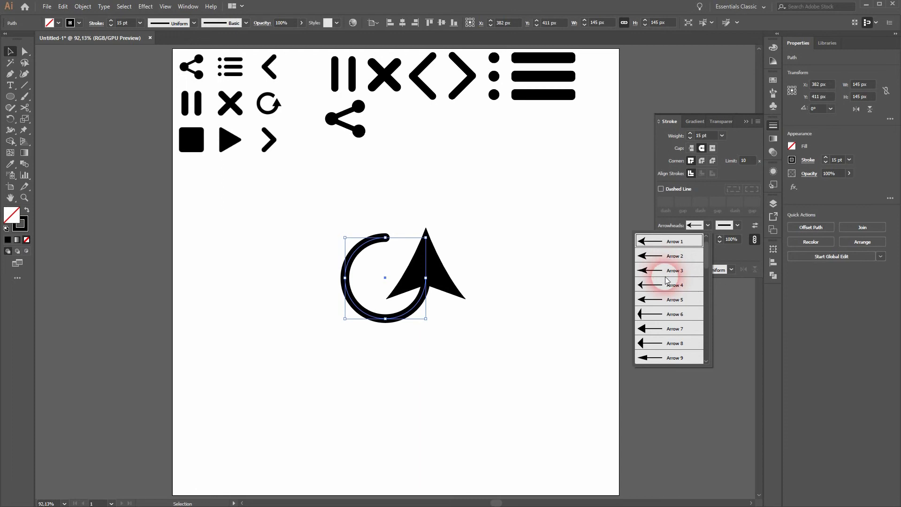
left_click(660, 329)
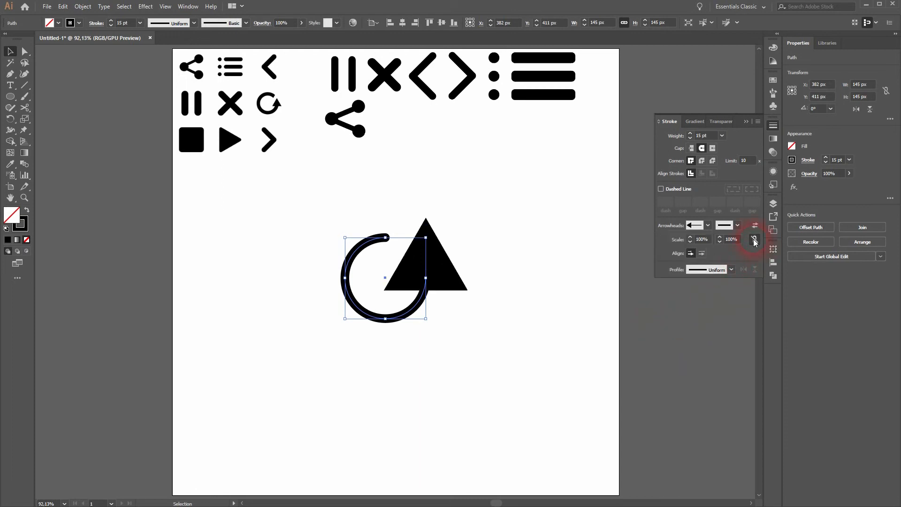
Reduce the arc's arrowhead scale to 44%, keeping the start and end scales linked.
left_click(737, 240)
key("Down")
key("Down")
key("Down")
key("Down")
key("Down")
key("Down")
key("Down")
key("Down")
key("Down")
key("Down")
key("Down")
key("Down")
key("Down")
key("Down")
key("Down")
key("Down")
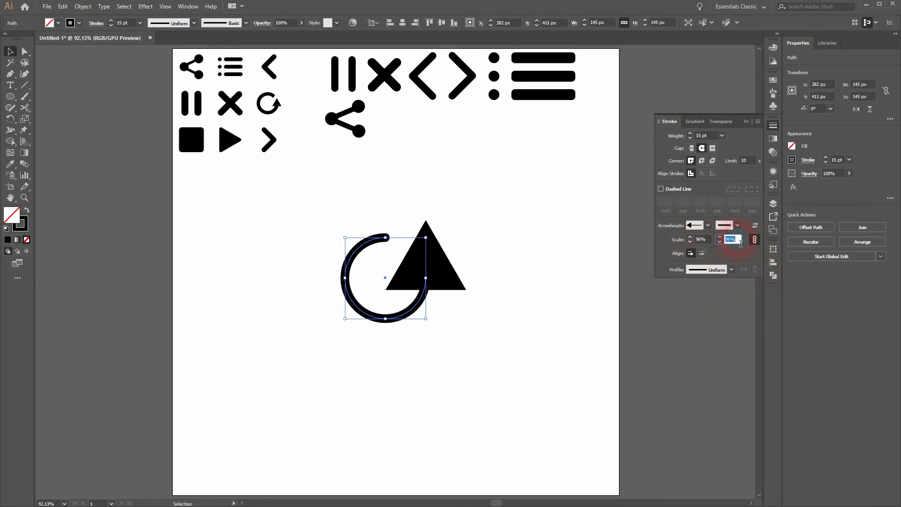
key("Down")
key("Down")
key("Down")
key("Down")
key("Down")
key("Down")
key("Down")
key("Down")
key("Down")
key("Down")
key("Down")
key("Down")
key("Down")
key("Down")
key("Down")
key("Down")
key("Down")
key("Down")
key("Down")
key("Down")
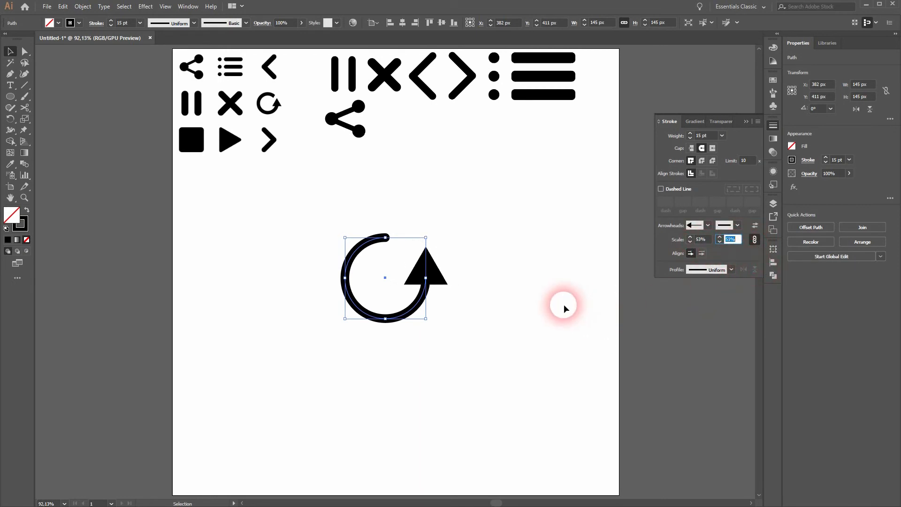
key("Down")
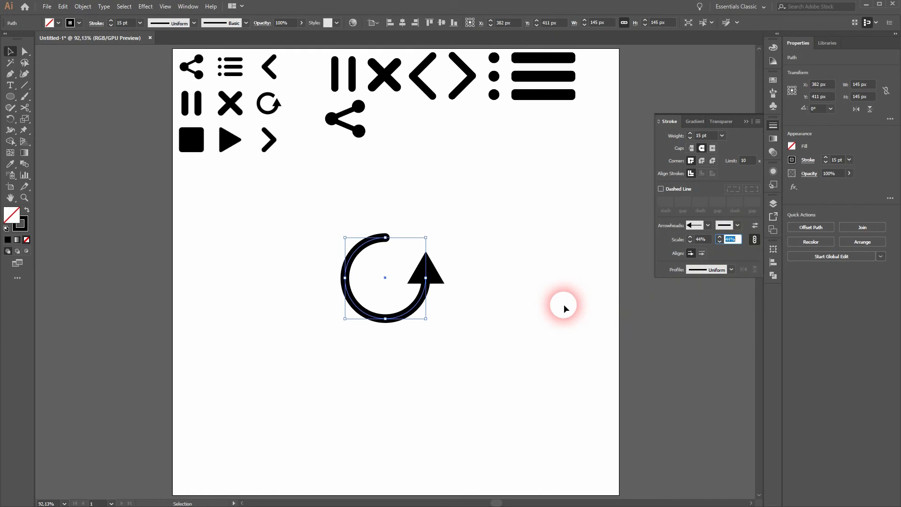
left_click(747, 121)
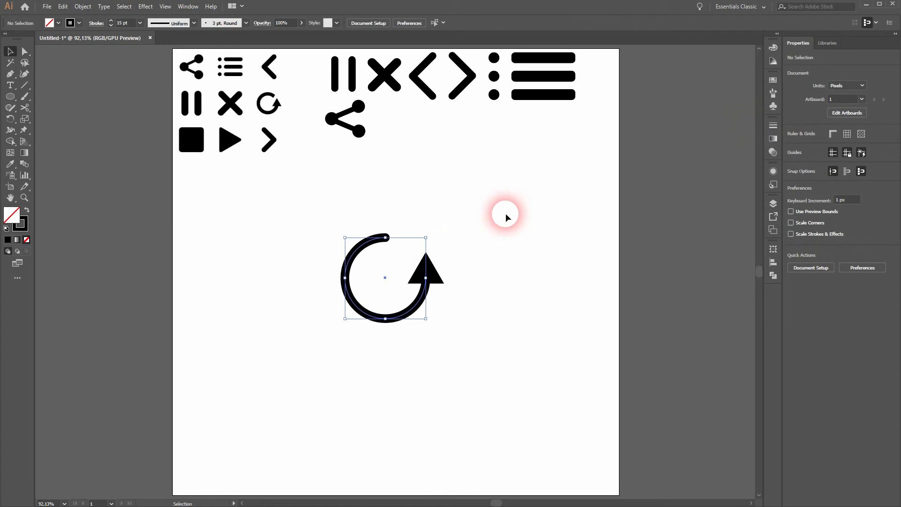
Shrink the reload arc around its center and place it directly to the right of the recreated share icon.
left_click(393, 246)
left_click_drag(430, 239, 411, 253)
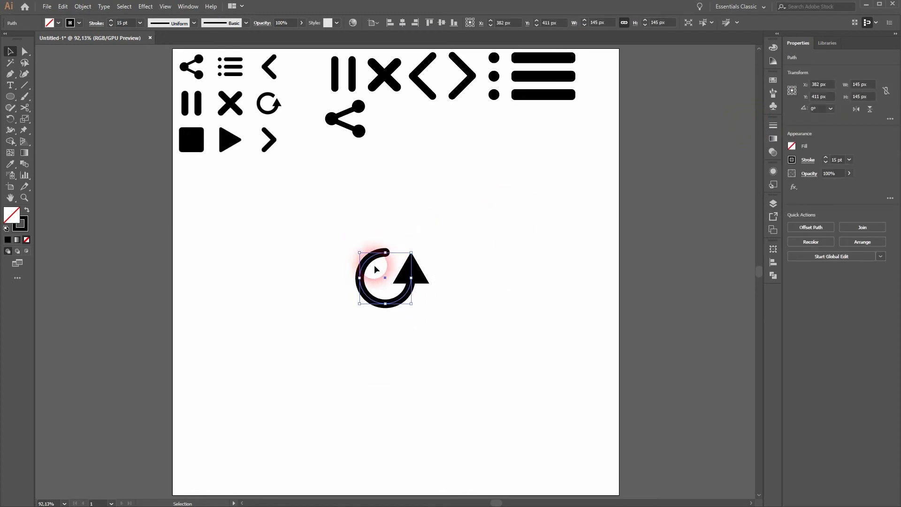
left_click_drag(397, 160, 394, 114)
left_click(324, 250)
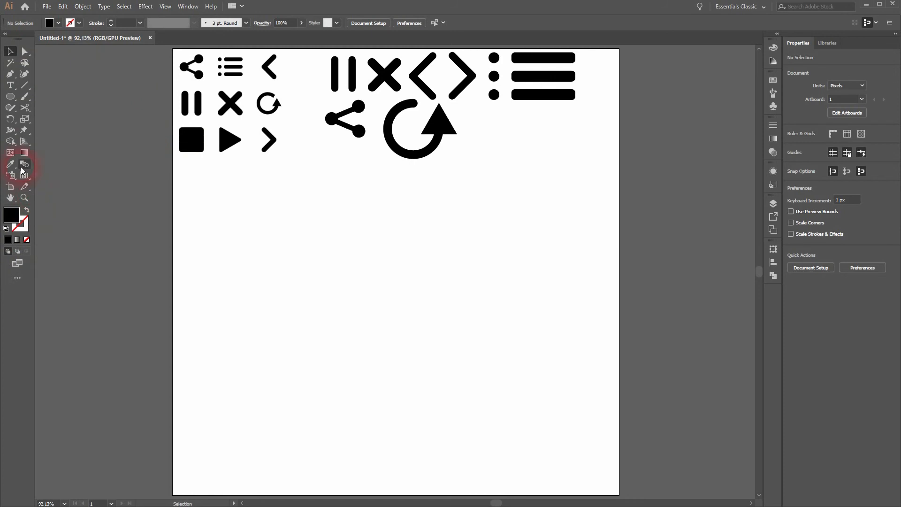
Draw a black rounded square of 112 by 112 px and place it to the right of the recreated reload icon.
left_click(11, 97)
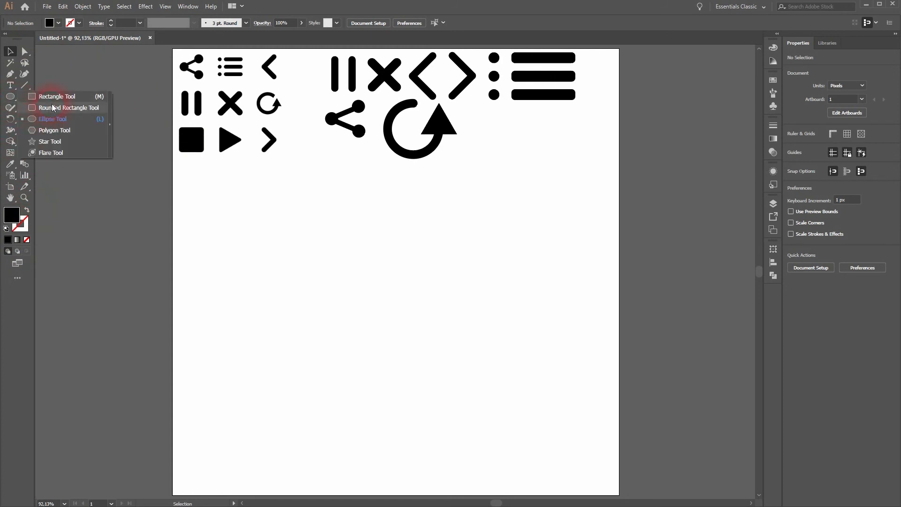
left_click(53, 107)
left_click_drag(325, 236, 387, 297)
key("v")
left_click_drag(369, 259, 517, 136)
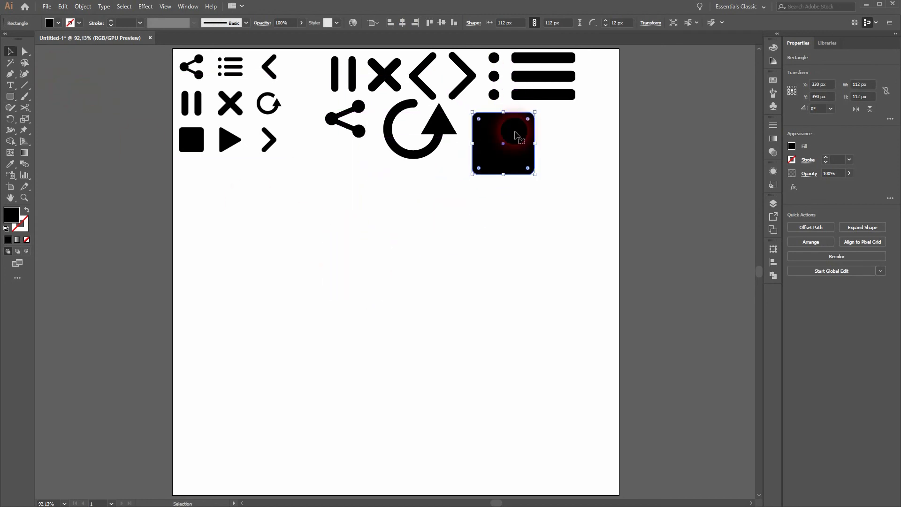
left_click(346, 223)
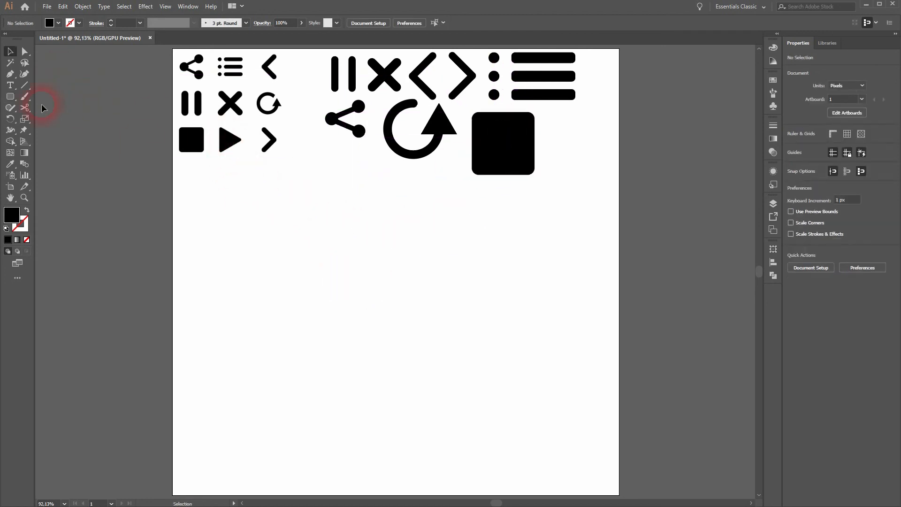
Draw a black triangle about 174 by 151 px with the Star tool and rotate it to 270° so it points right.
left_click_drag(9, 98, 52, 140)
left_click_drag(303, 280, 354, 316)
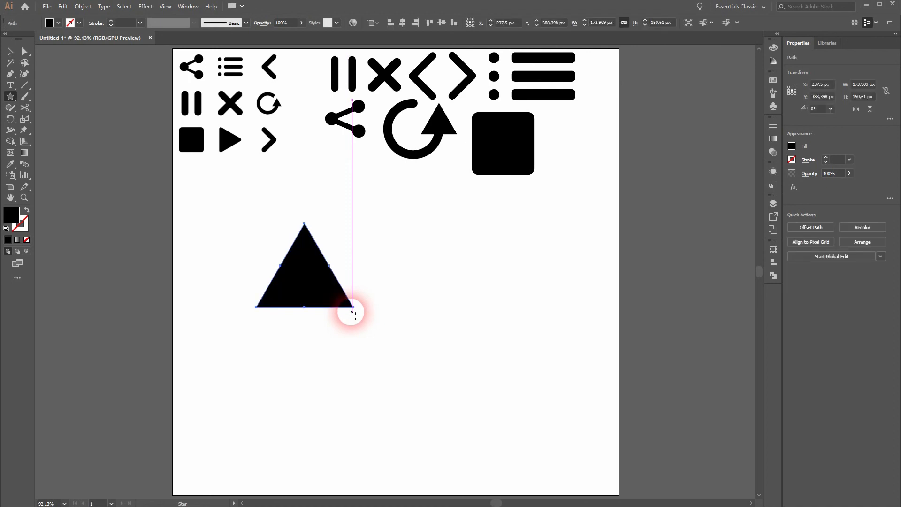
key("v")
left_click_drag(361, 224, 388, 333)
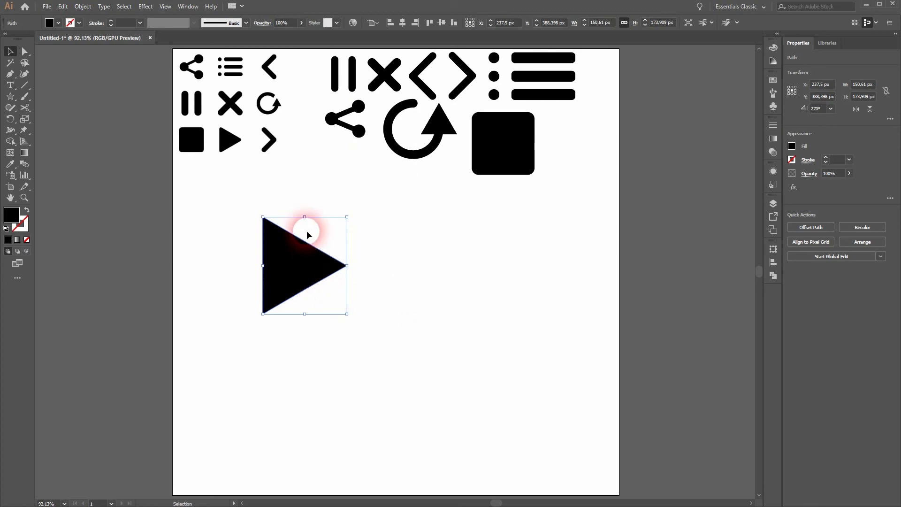
left_click(146, 120)
Round all three corners of the large play triangle to a radius of about 8.66 px.
left_click(288, 261)
key("ctrl+1")
left_click_drag(217, 201, 257, 234)
left_click(24, 51)
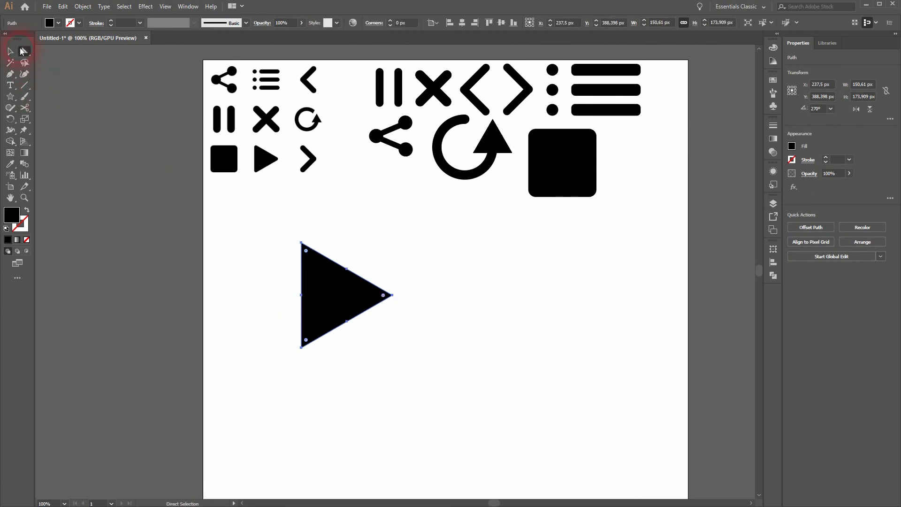
left_click_drag(306, 252, 316, 269)
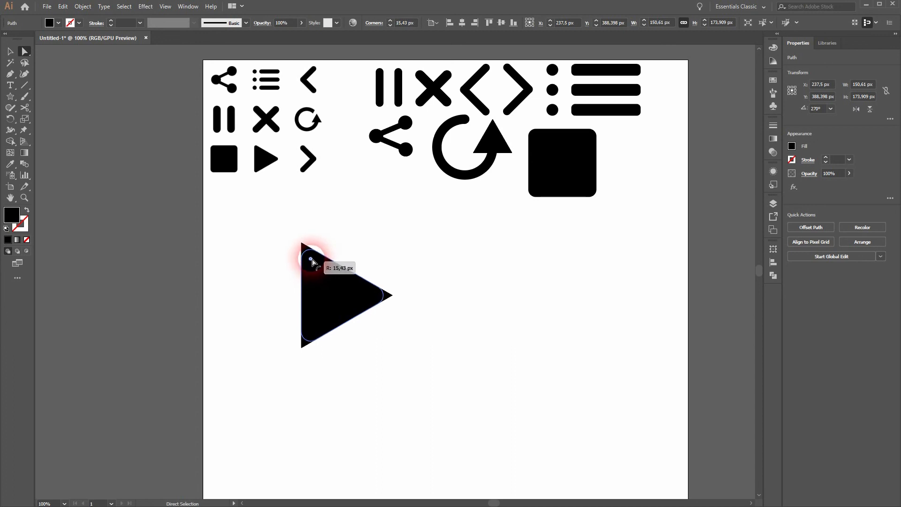
left_click_drag(313, 262, 303, 259)
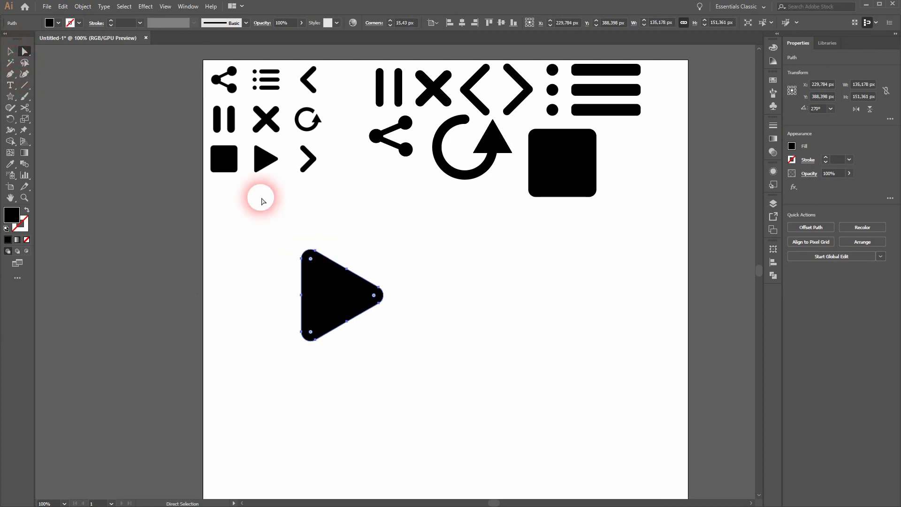
key("ctrl+z")
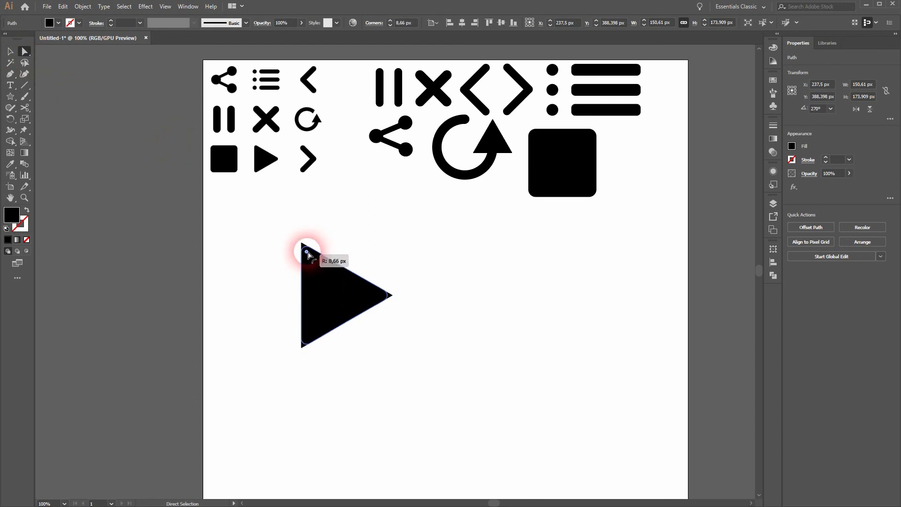
left_click_drag(308, 254, 307, 254)
left_click(316, 305)
left_click(11, 50)
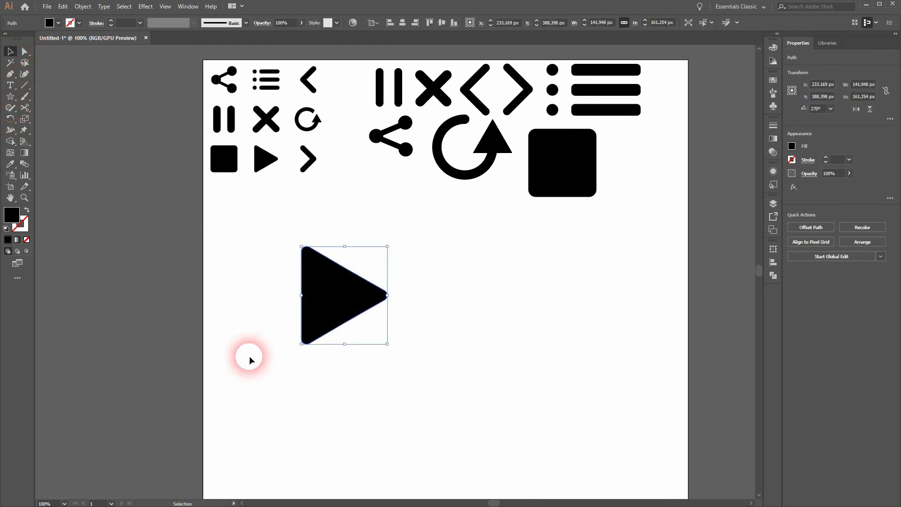
Move the play triangle to the right of the rounded square and shrink it to fit on the artboard.
left_click(247, 356)
left_click_drag(329, 301, 642, 176)
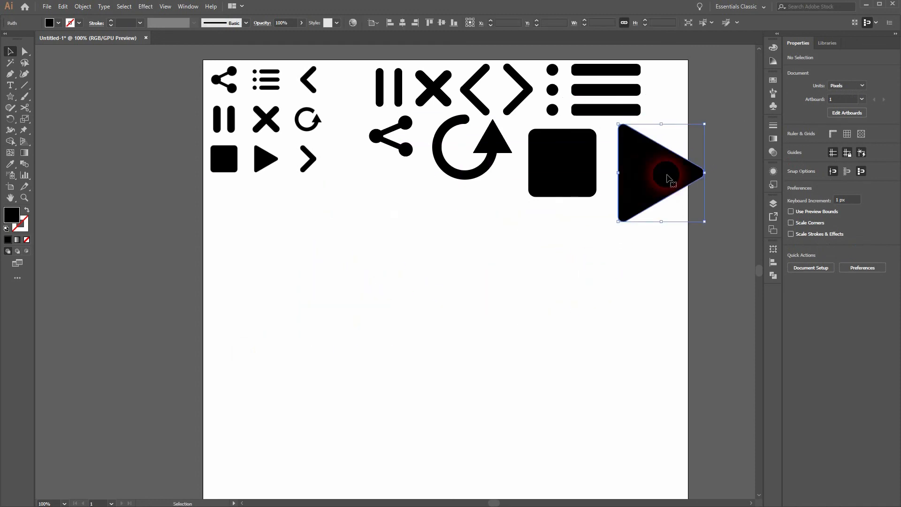
left_click_drag(704, 125, 694, 137)
left_click_drag(672, 185, 654, 175)
left_click(557, 295)
left_click_drag(376, 228, 687, 90)
left_click_drag(620, 113, 497, 303)
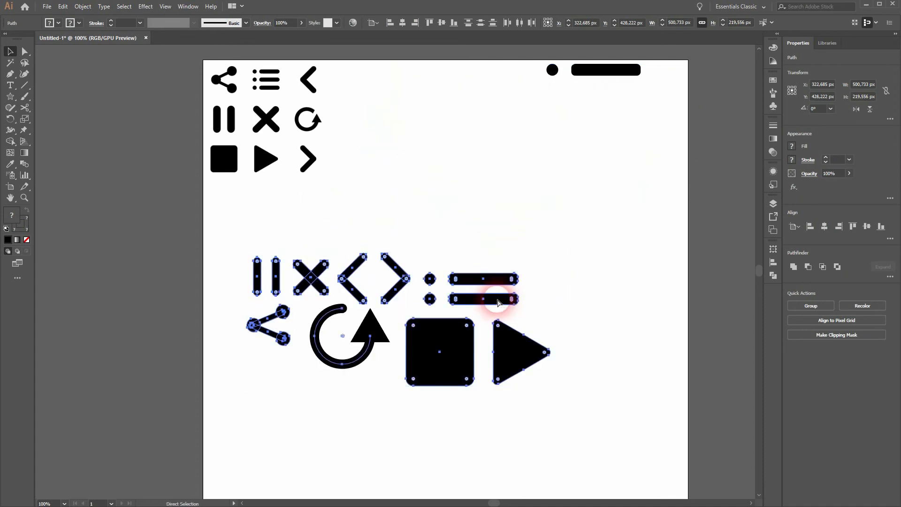
key("ctrl+z")
Select all the recreated icons and move them together down to the middle of the artboard.
left_click_drag(379, 240, 699, 57)
left_click_drag(606, 71, 507, 267)
left_click(635, 241)
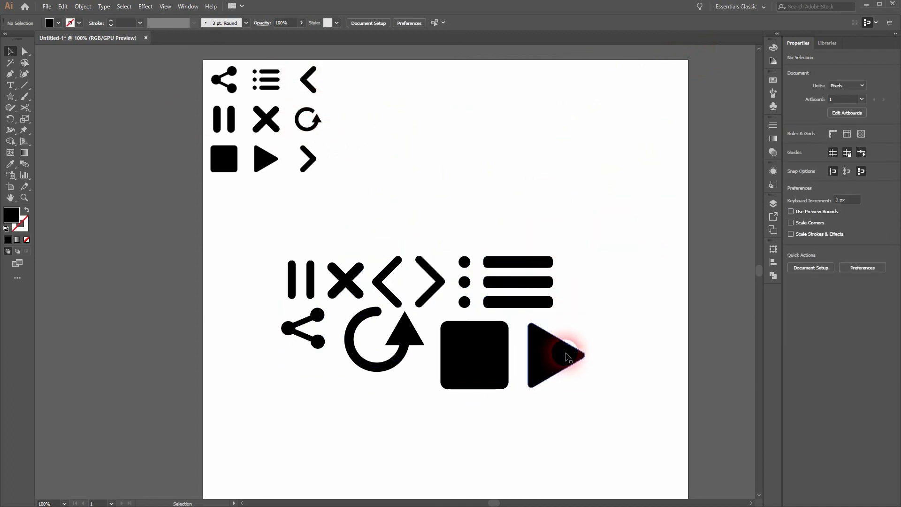
Spread out the lower icons, moving the play triangle down and right and the rounded square further down.
left_click_drag(579, 356, 639, 402)
left_click_drag(479, 359, 488, 415)
left_click(374, 368)
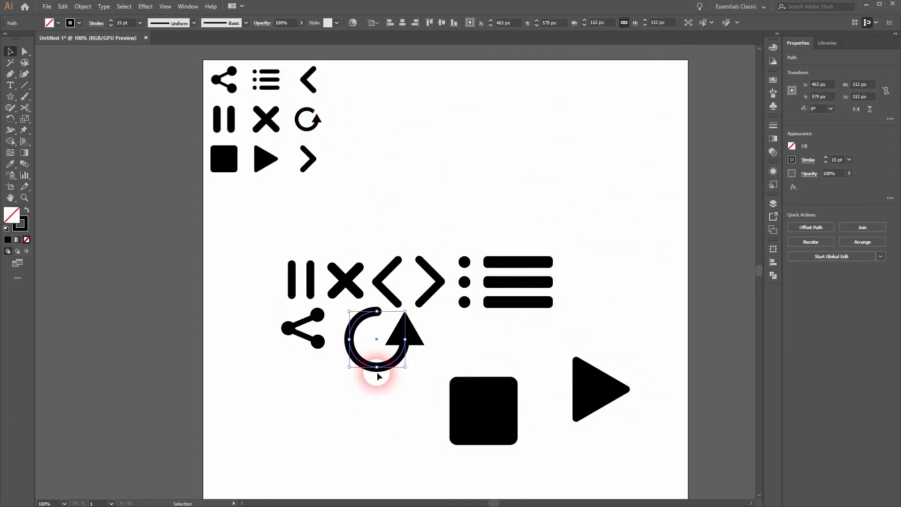